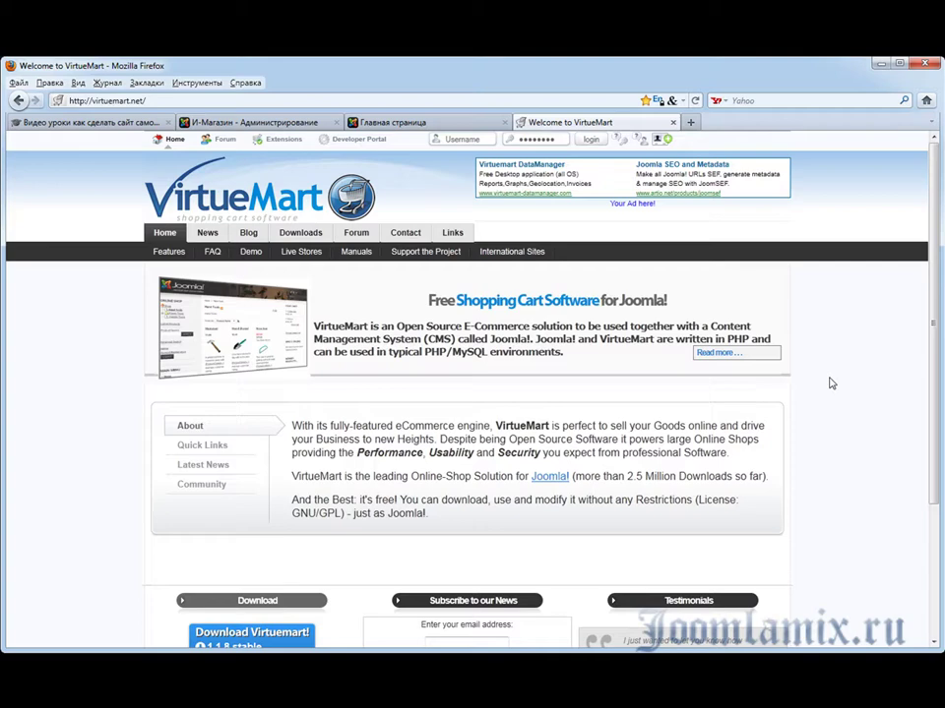
Step: Open the VirtueMart 1.1.8 stable download page and review the Complete Package entry and the Joomla compatibility note
left_click_drag(930, 379, 930, 511)
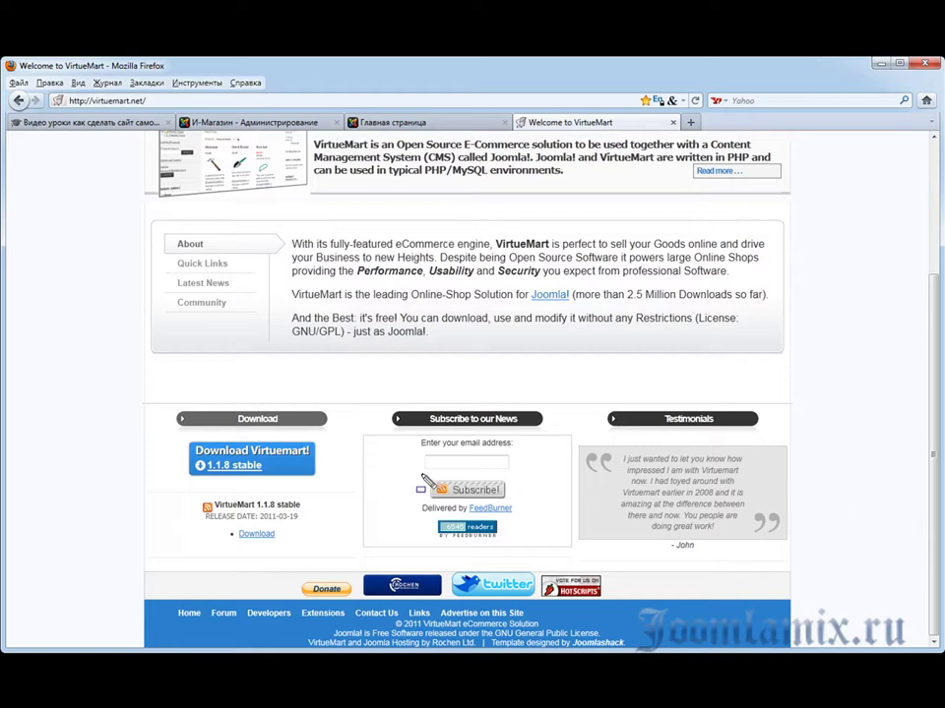
mouse_move(165, 409)
left_mouse_down()
mouse_move(167, 445)
mouse_move(217, 483)
mouse_move(353, 497)
left_mouse_up()
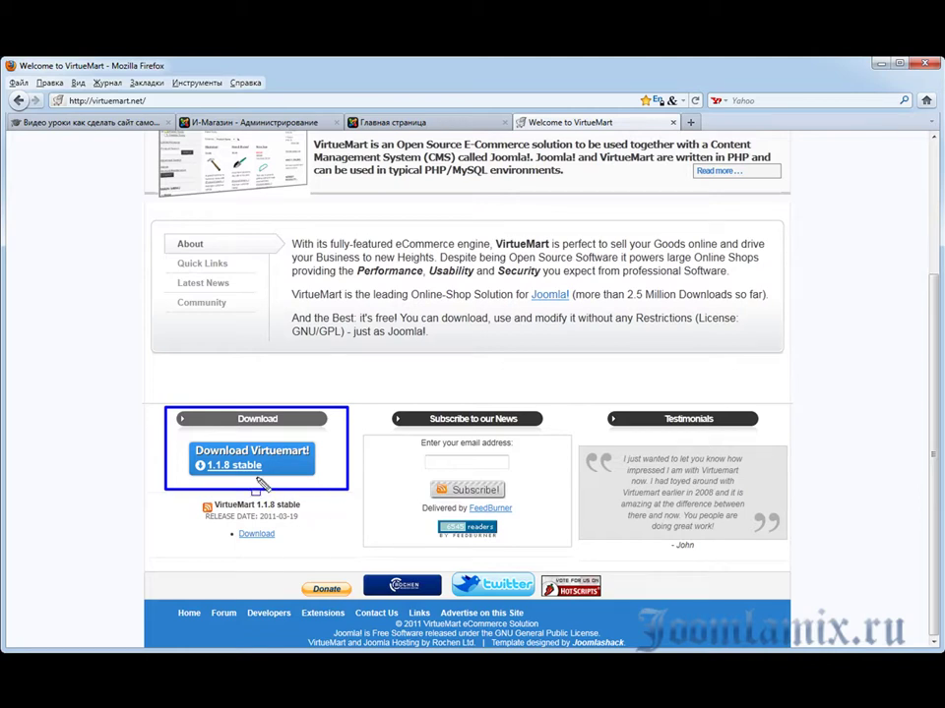
mouse_move(180, 452)
left_mouse_down()
mouse_move(253, 482)
mouse_move(289, 480)
left_mouse_up()
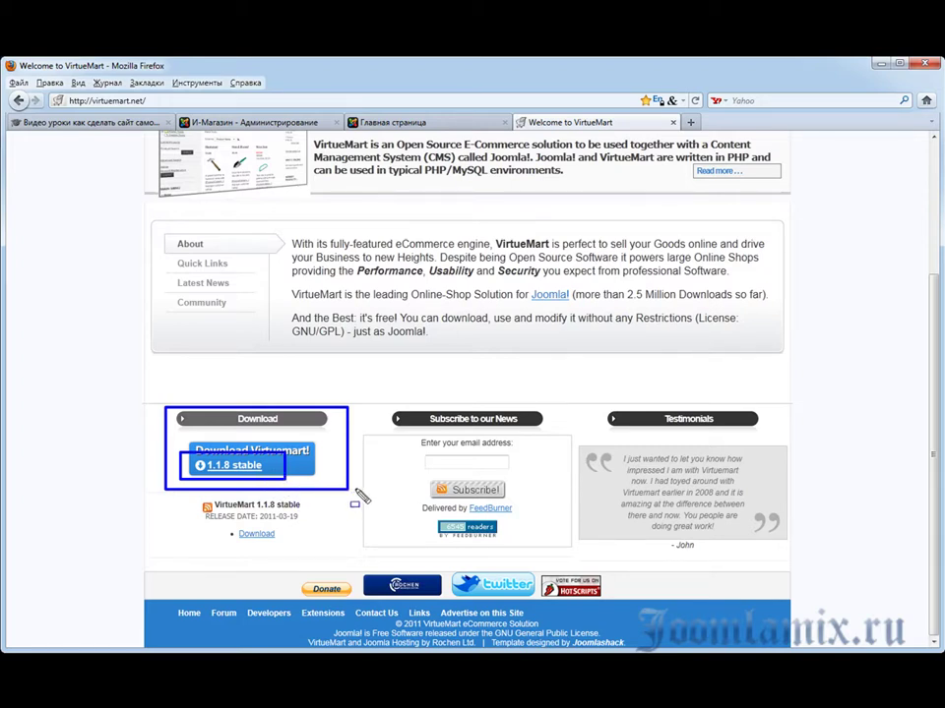
left_click(242, 468)
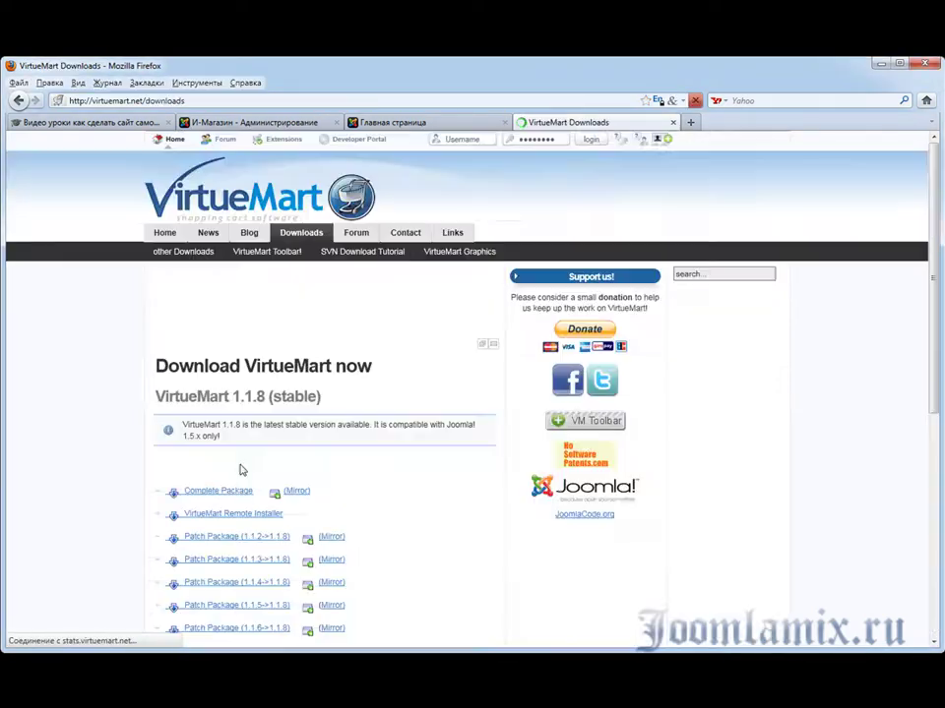
scroll(415, 474, "down", 1)
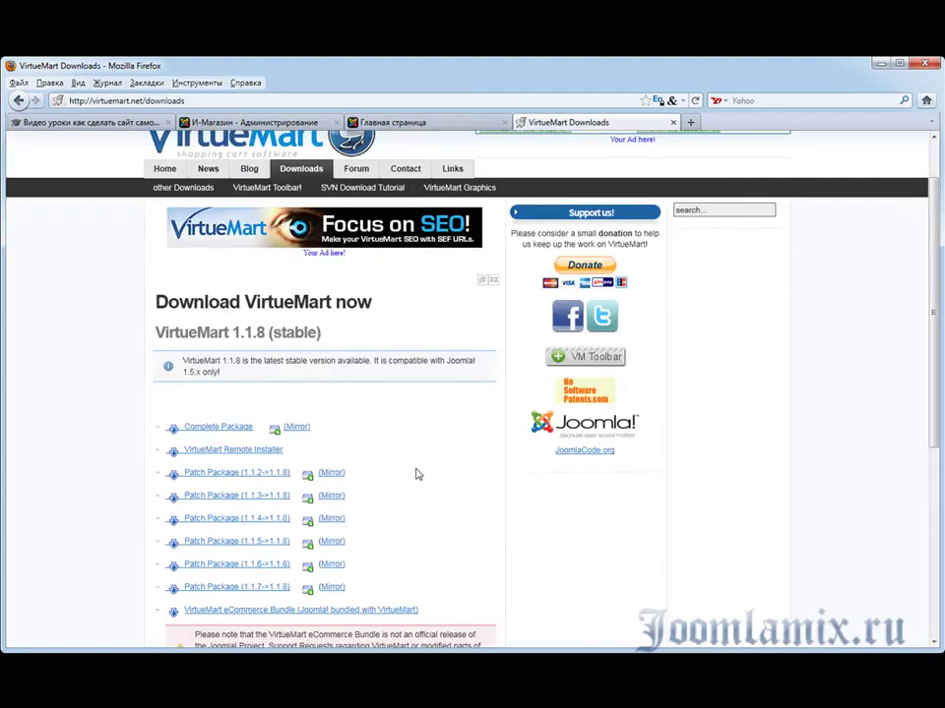
mouse_move(165, 406)
left_mouse_down()
mouse_move(176, 449)
mouse_move(317, 447)
left_mouse_up()
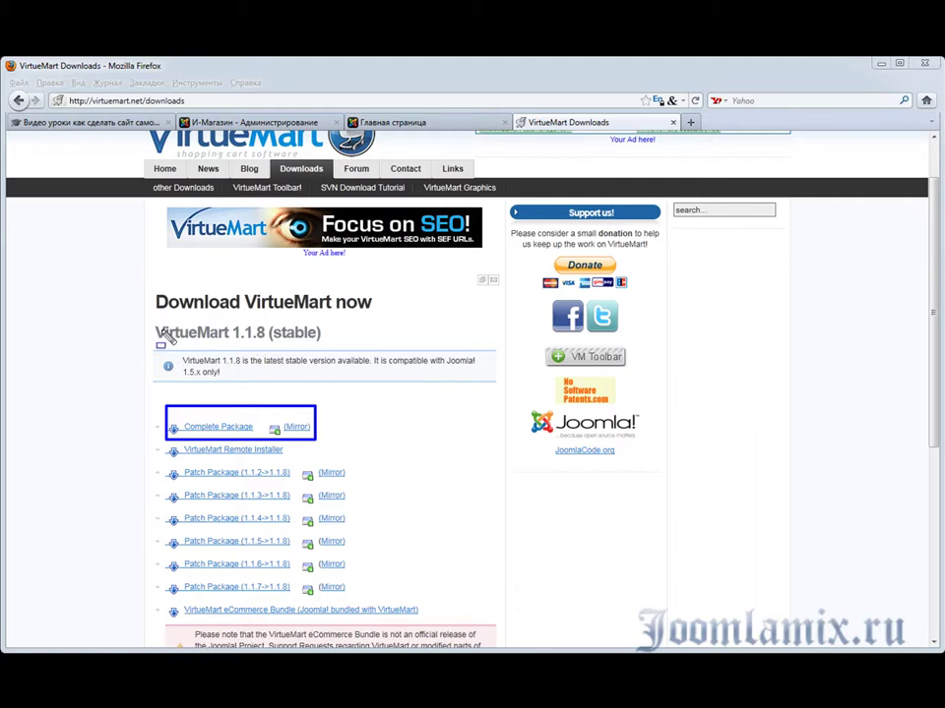
mouse_move(149, 347)
left_mouse_down()
mouse_move(194, 390)
mouse_move(323, 391)
mouse_move(382, 403)
mouse_move(501, 394)
mouse_move(496, 387)
left_mouse_up()
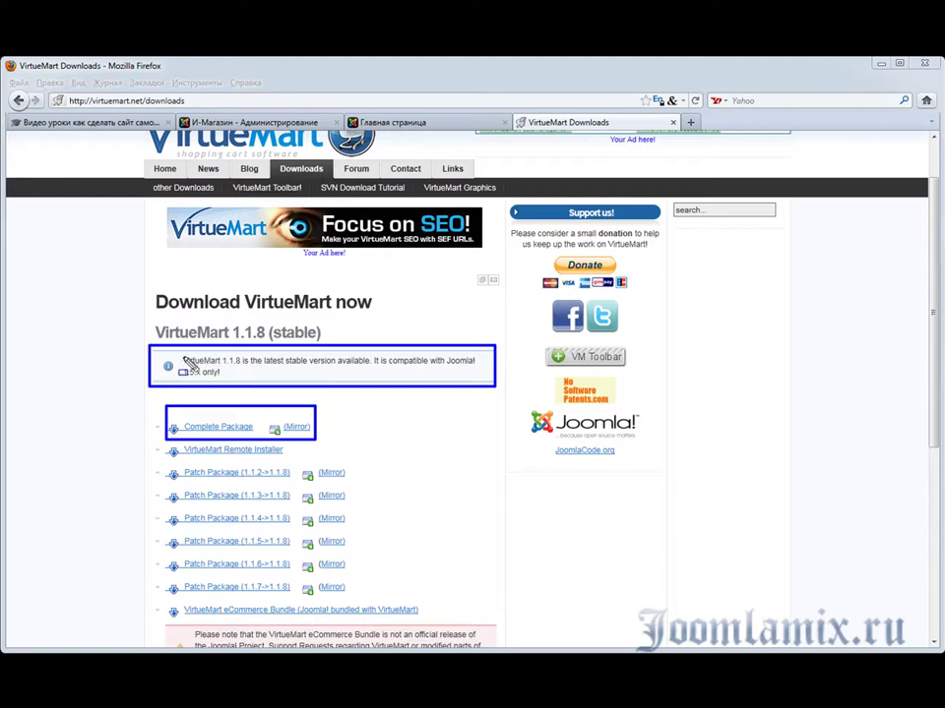
mouse_move(179, 358)
left_mouse_down()
mouse_move(196, 388)
mouse_move(227, 389)
left_mouse_up()
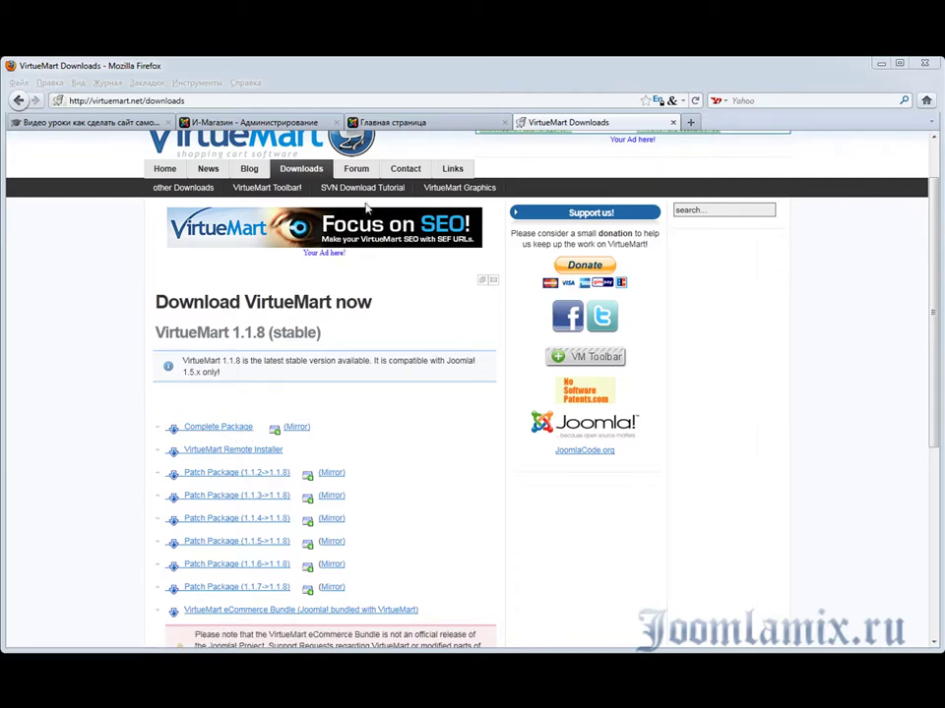
Step: Switch to the И-Магазин administration site and open the extension installation page
left_click(391, 124)
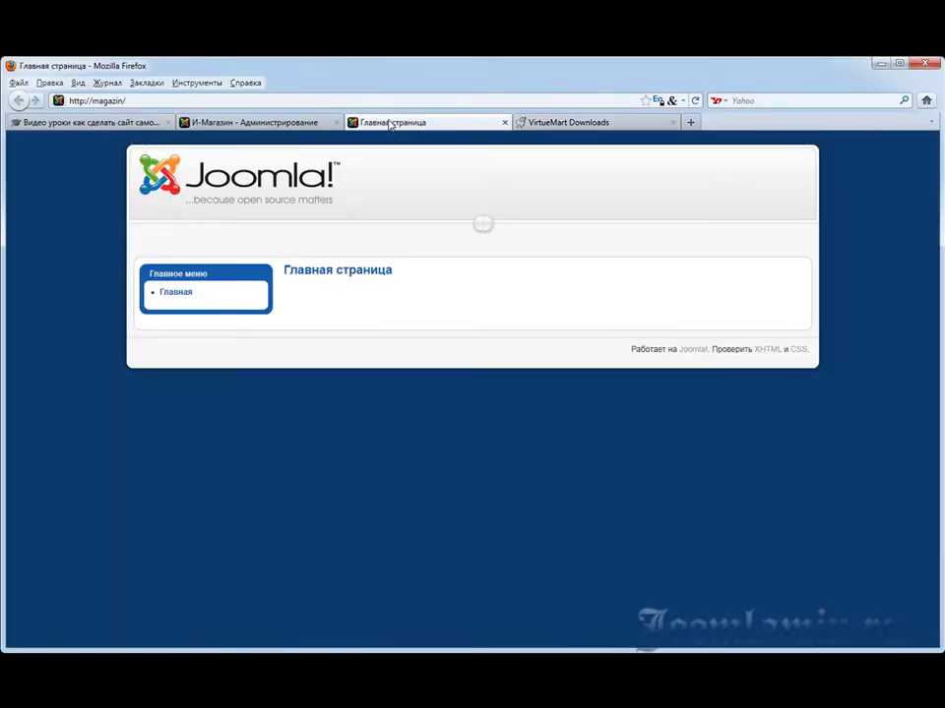
left_click(240, 123)
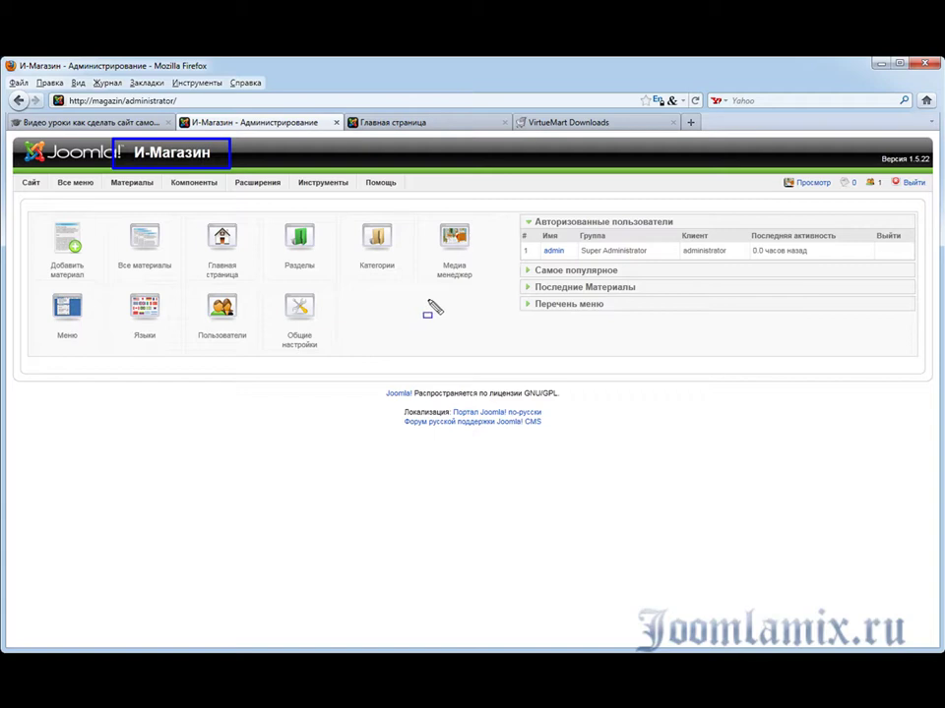
key("Escape")
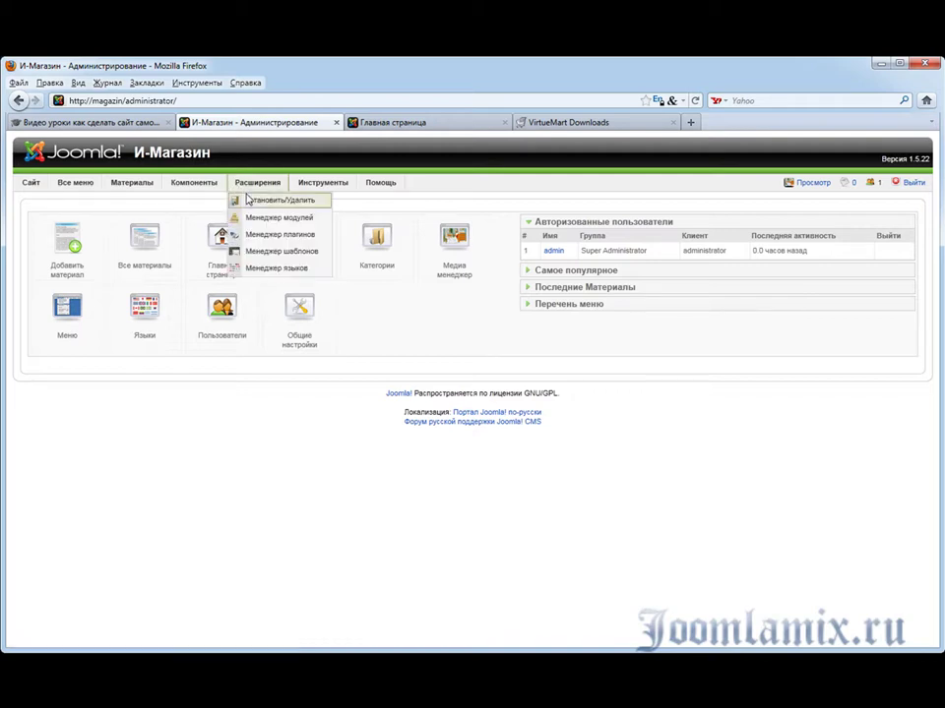
left_click(251, 201)
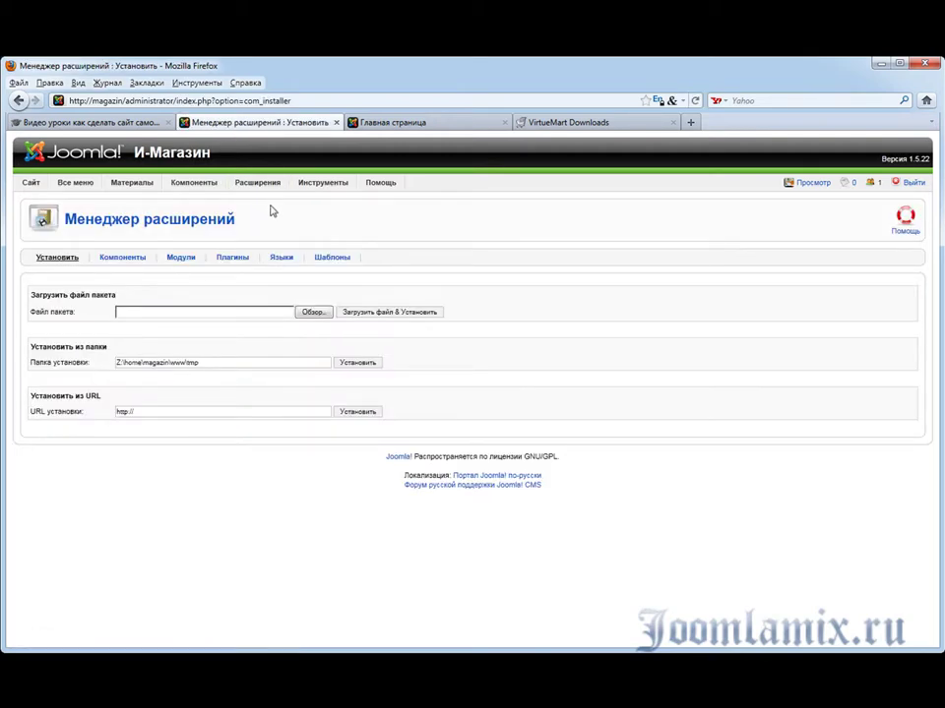
Step: Try to upload and install the com_virtuemart_1.1.8.j15 package file
left_click(312, 313)
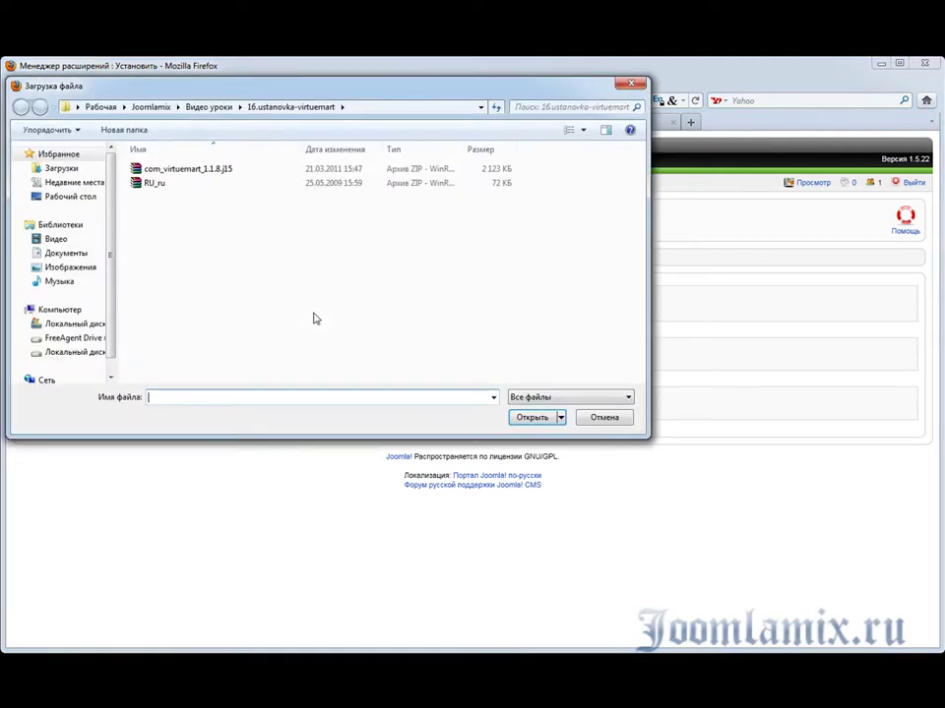
left_click(185, 169)
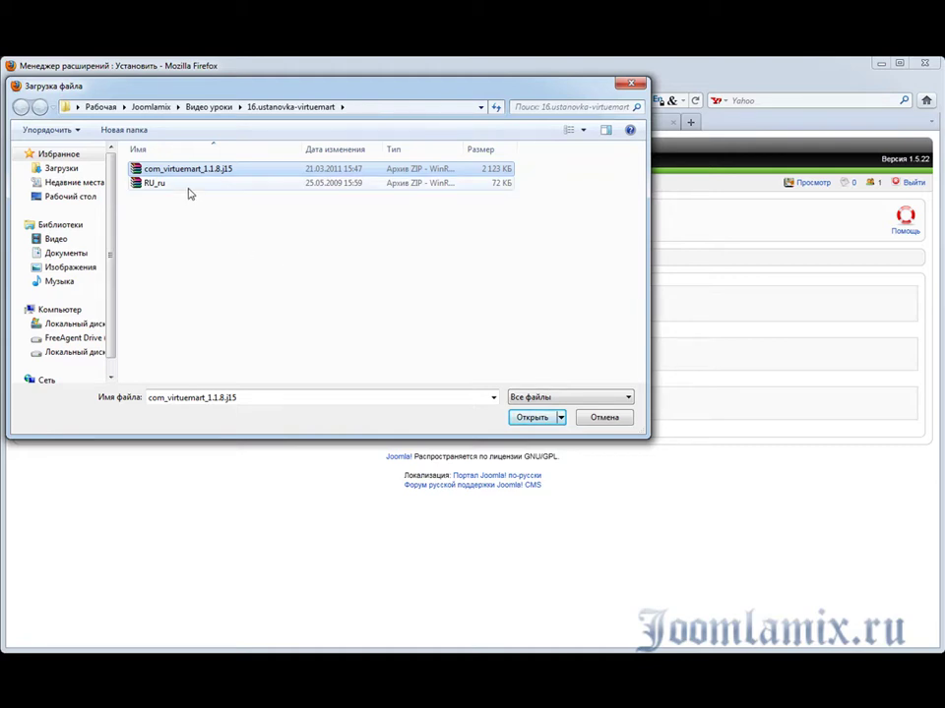
left_click(532, 418)
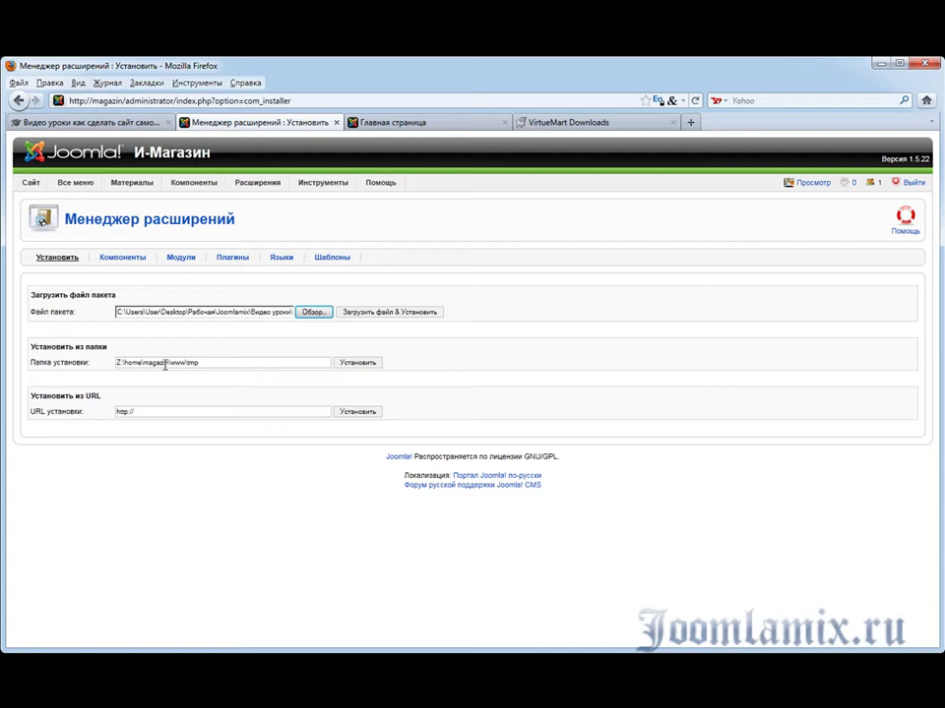
left_click(366, 314)
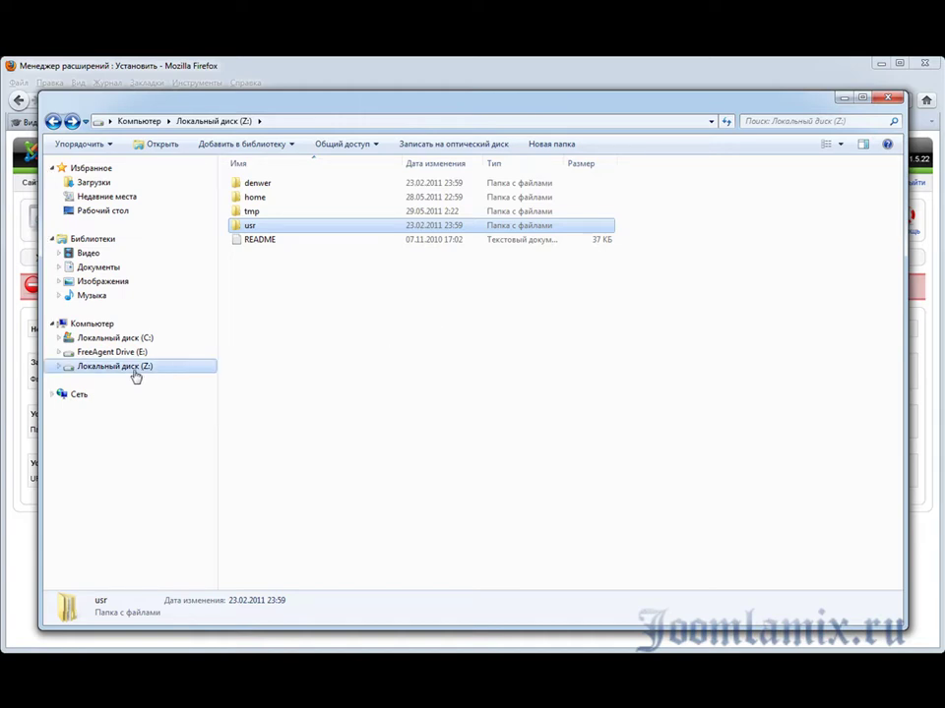
Step: Open the php configuration settings file from Z:\usr\local\php5 in Notepad++
left_click(266, 229)
left_click(263, 248)
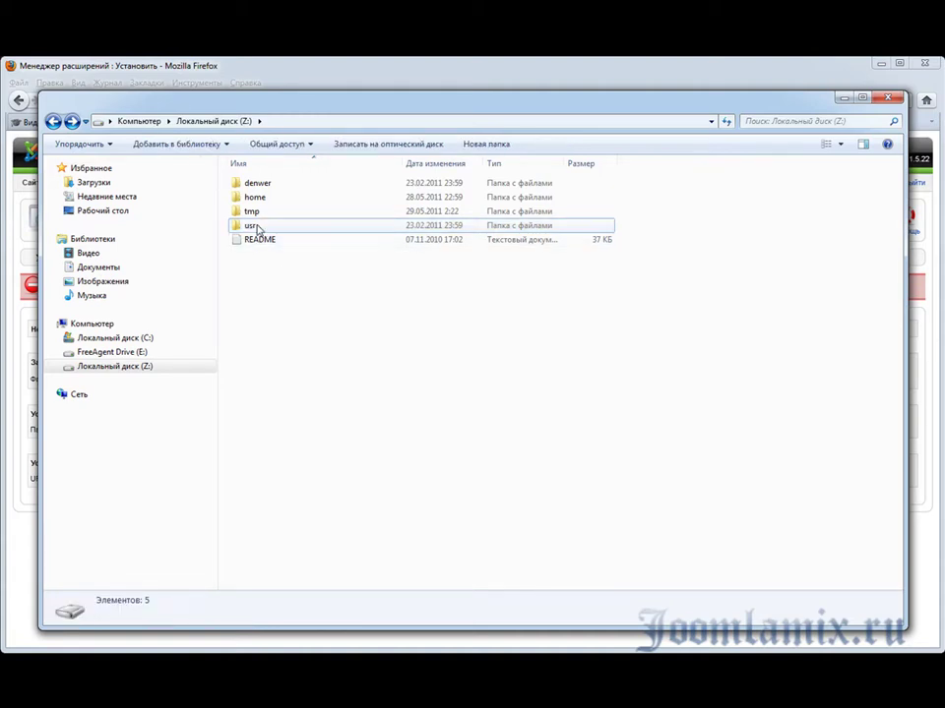
double_click(254, 227)
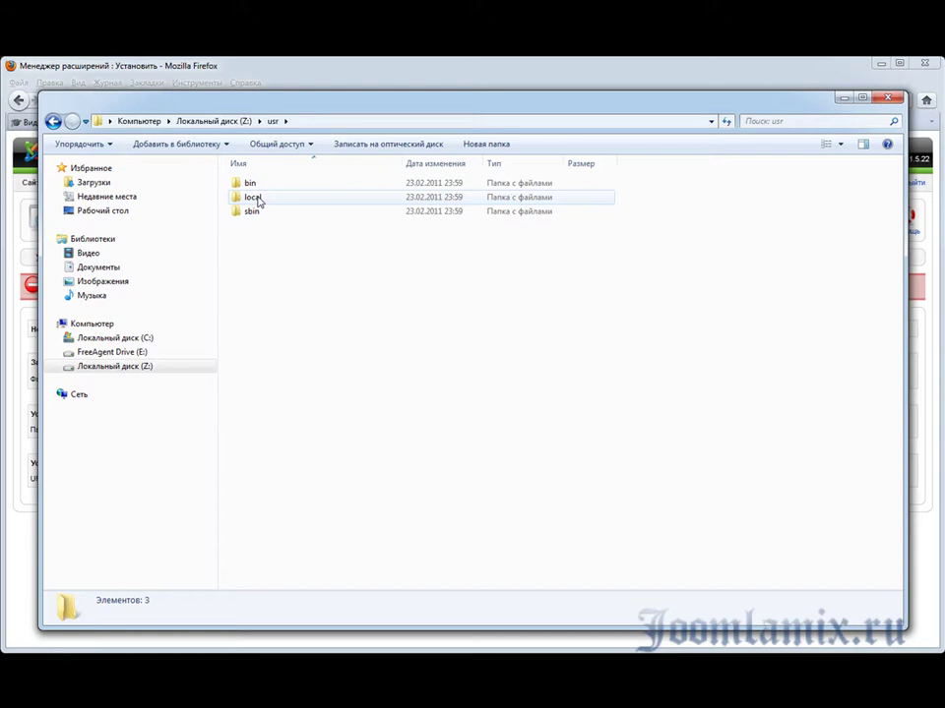
double_click(257, 199)
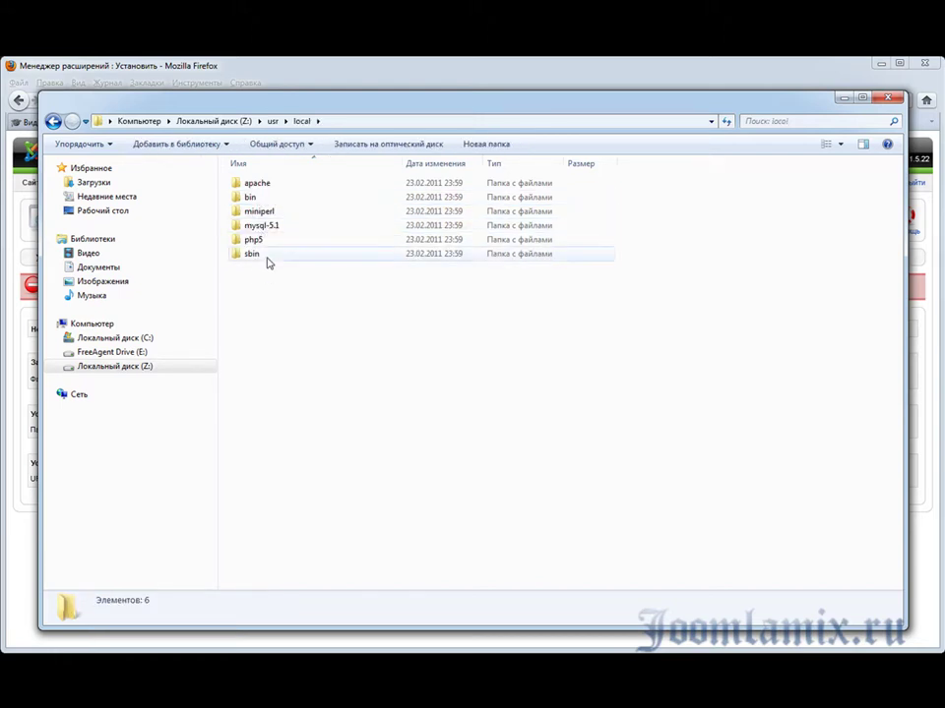
left_click(268, 242)
double_click(268, 241)
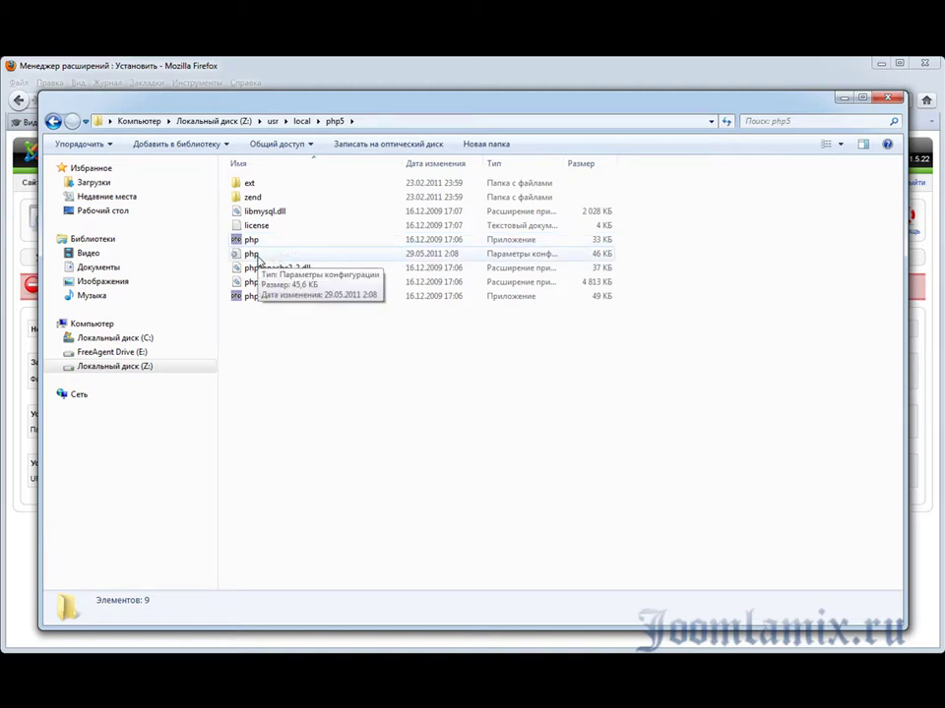
right_click(258, 258)
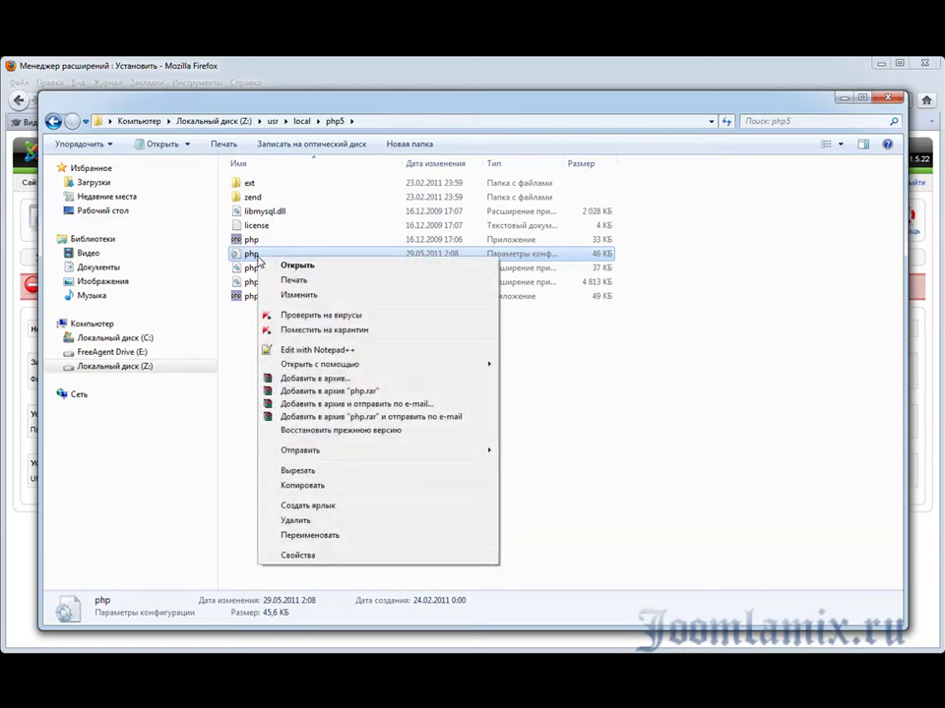
left_click(308, 348)
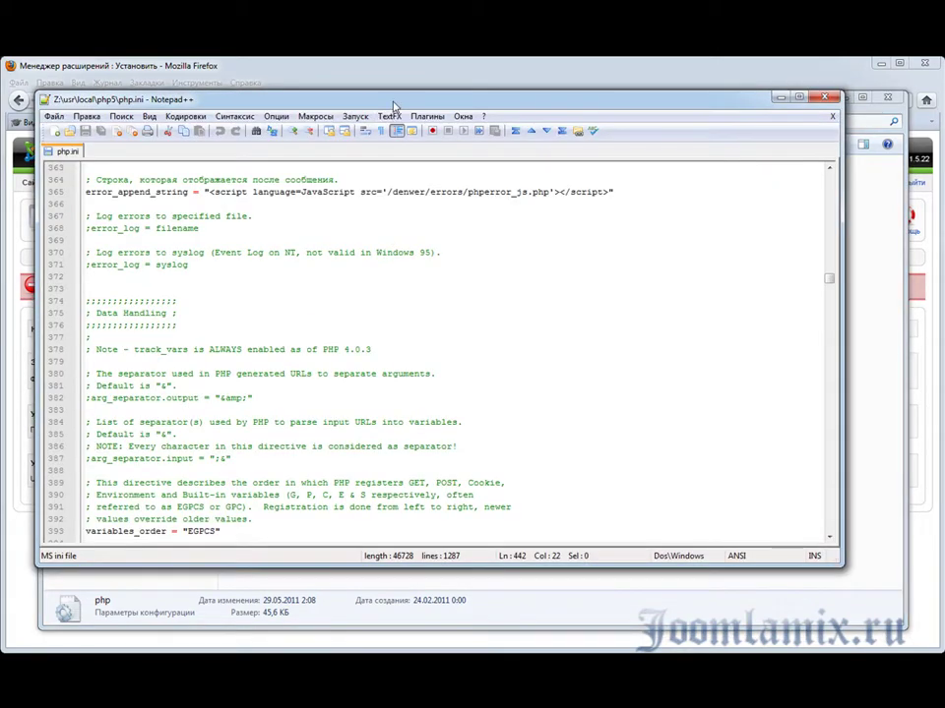
left_click_drag(389, 106, 427, 152)
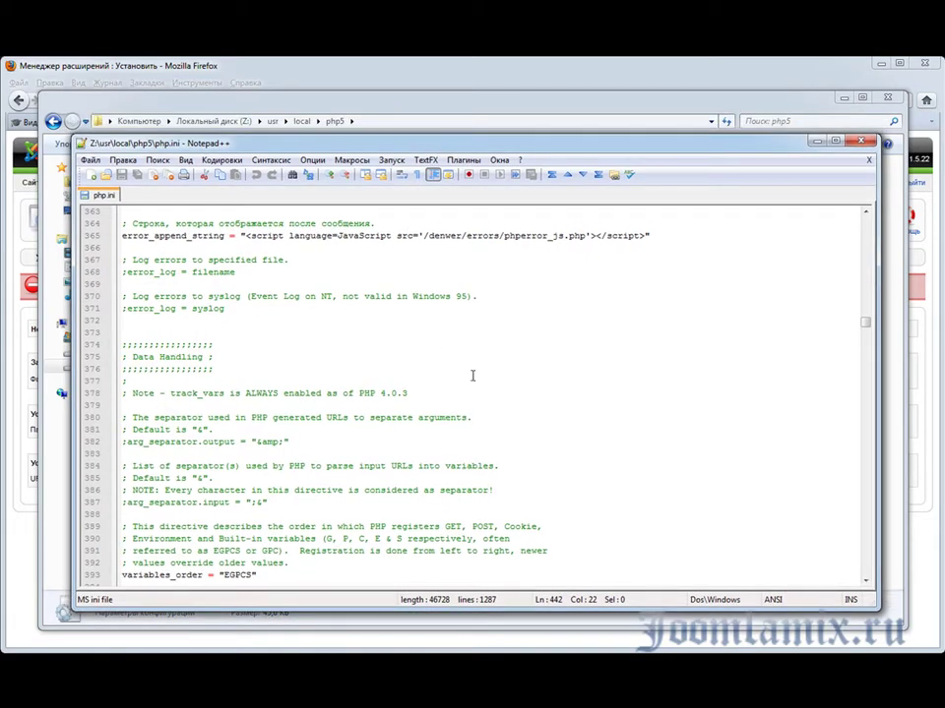
Step: Search php.ini for the text "2M" to locate the upload size limit
key("ctrl+f")
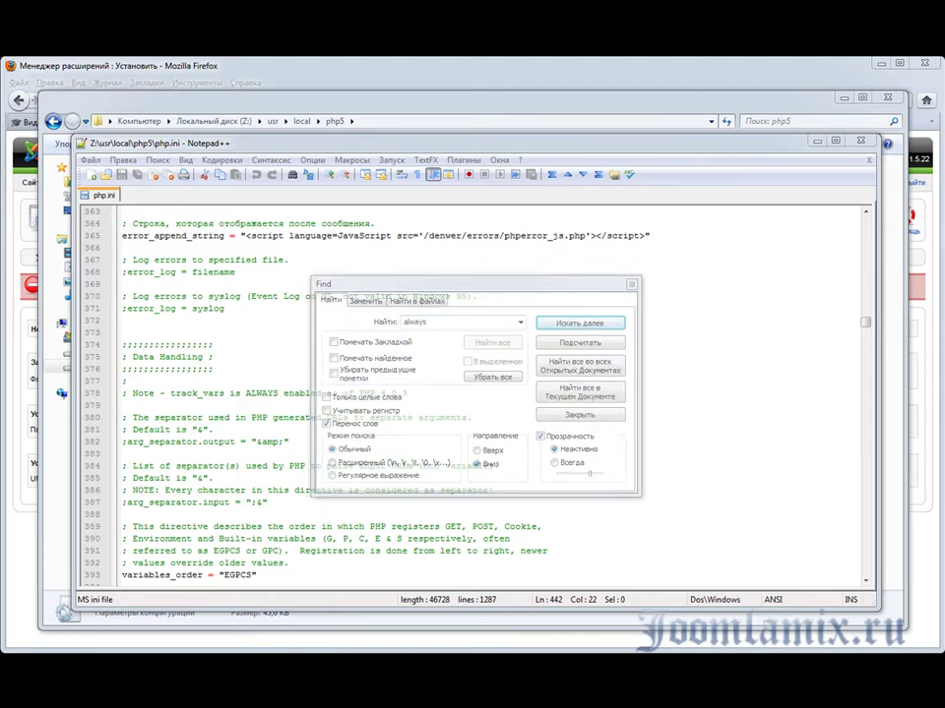
left_click(443, 346)
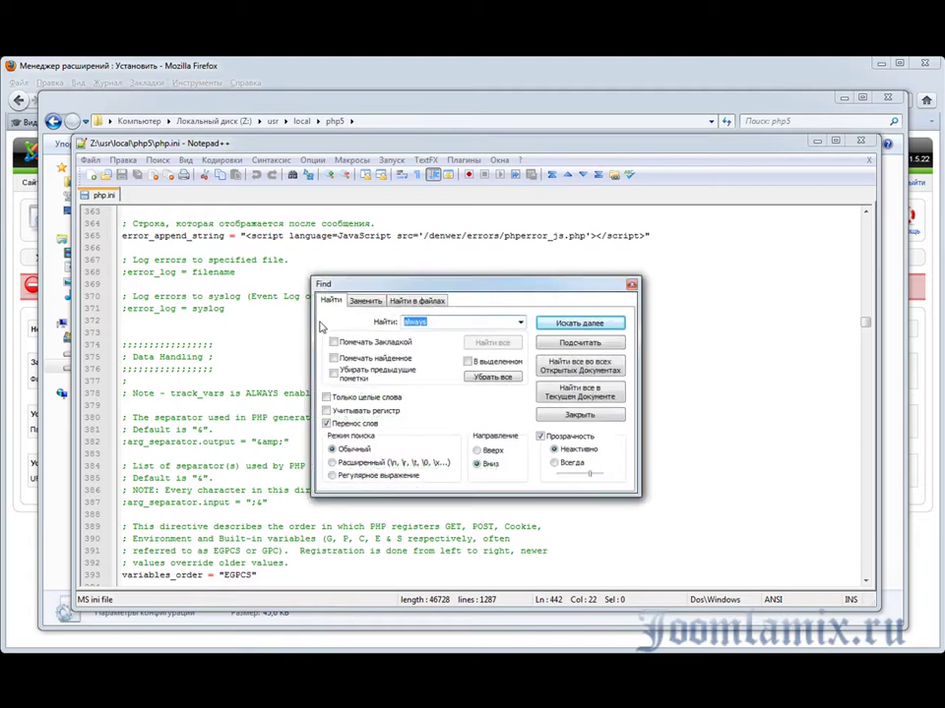
type("2M")
left_click(595, 326)
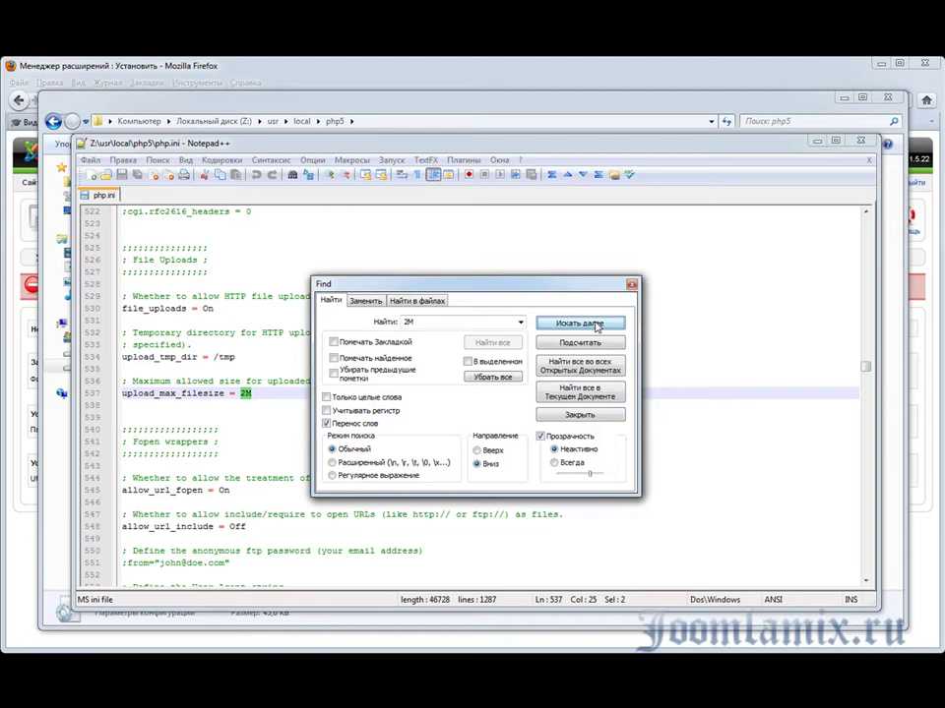
left_click(631, 284)
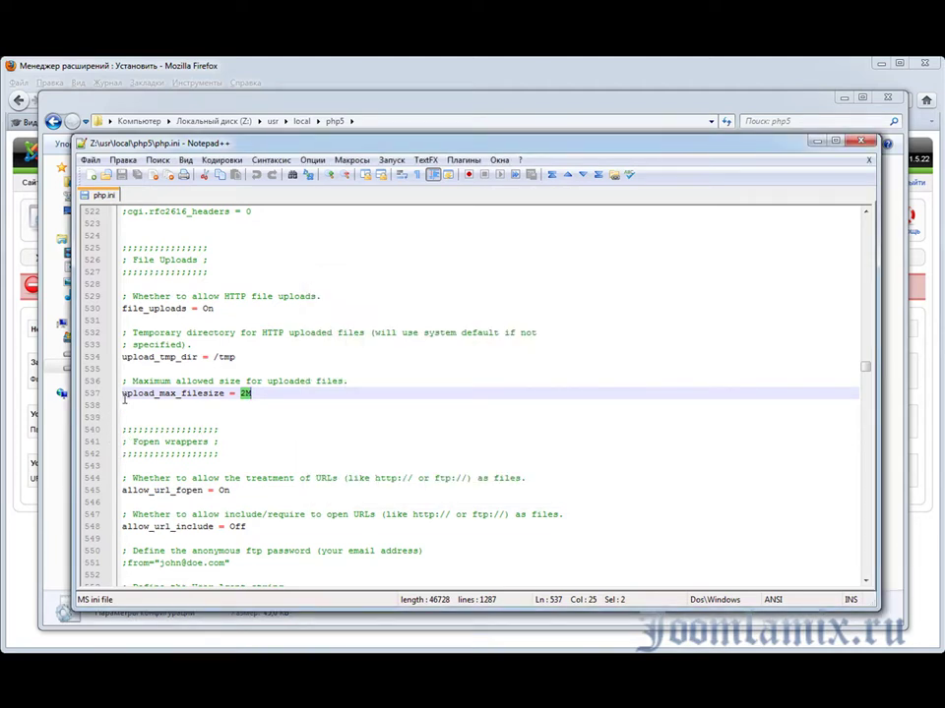
Step: Set upload_max_filesize to 3M in php.ini, save the file, and close the editor and folder windows
left_click(245, 394)
left_click(248, 394, "shift")
left_click(245, 394)
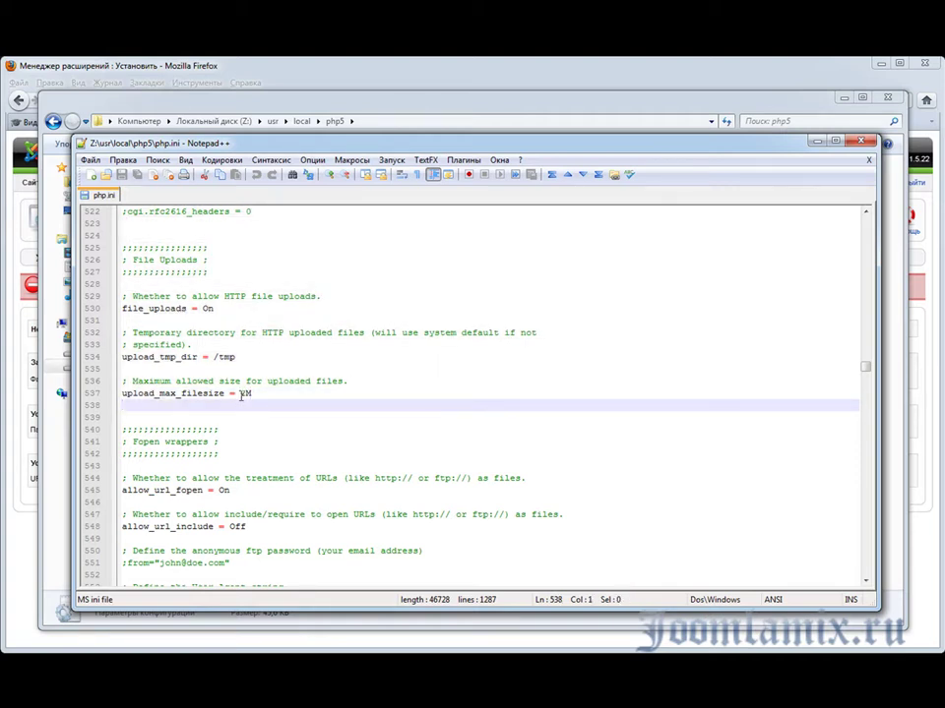
left_click_drag(240, 393, 246, 393)
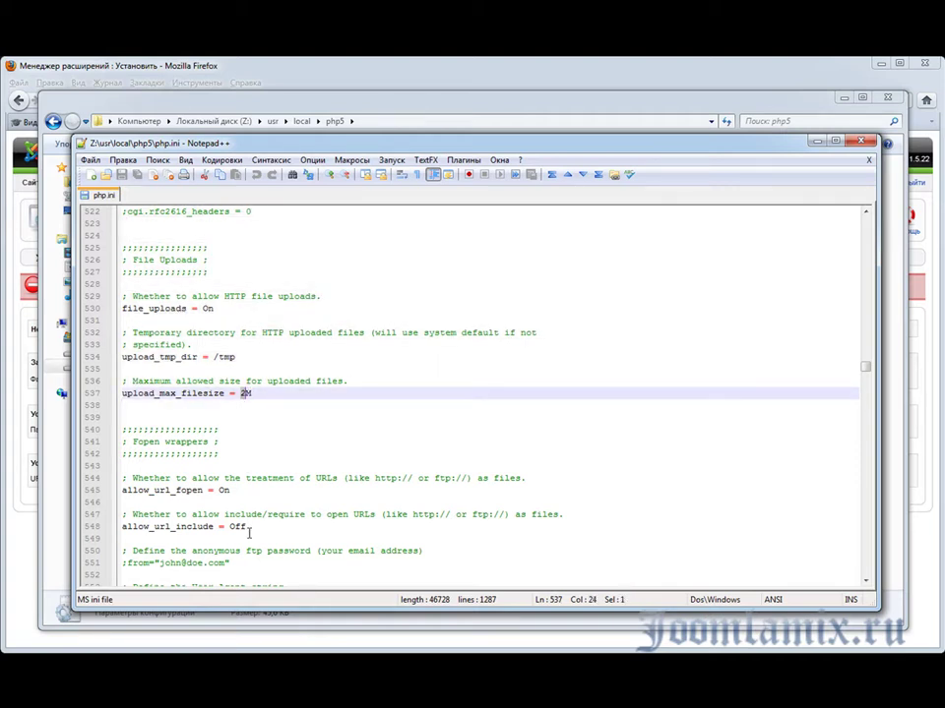
type("3")
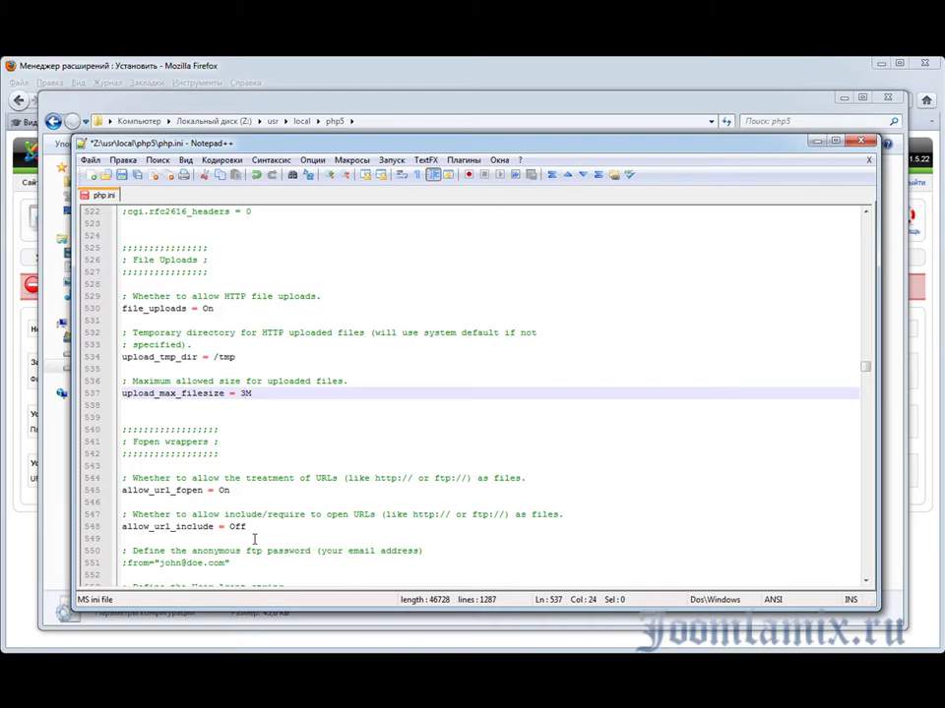
key("ctrl+s")
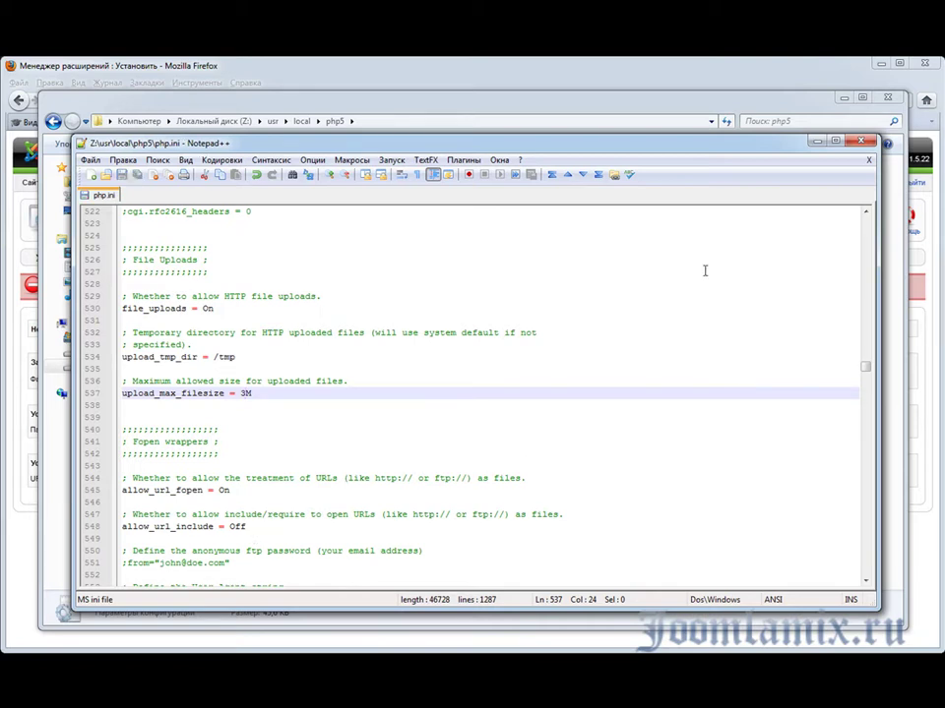
left_click(858, 143)
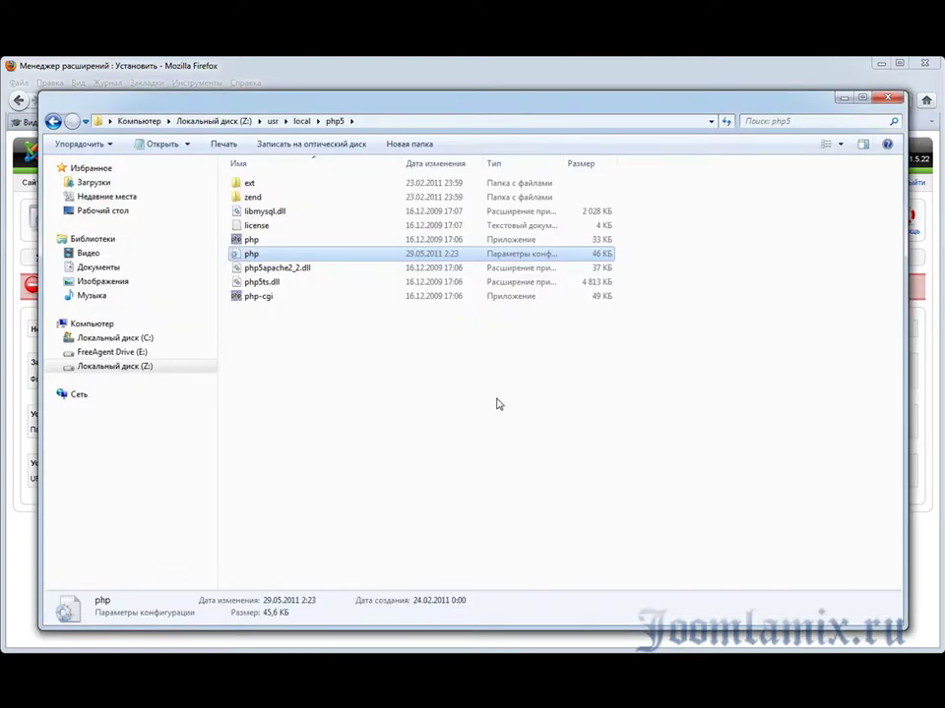
left_click(885, 97)
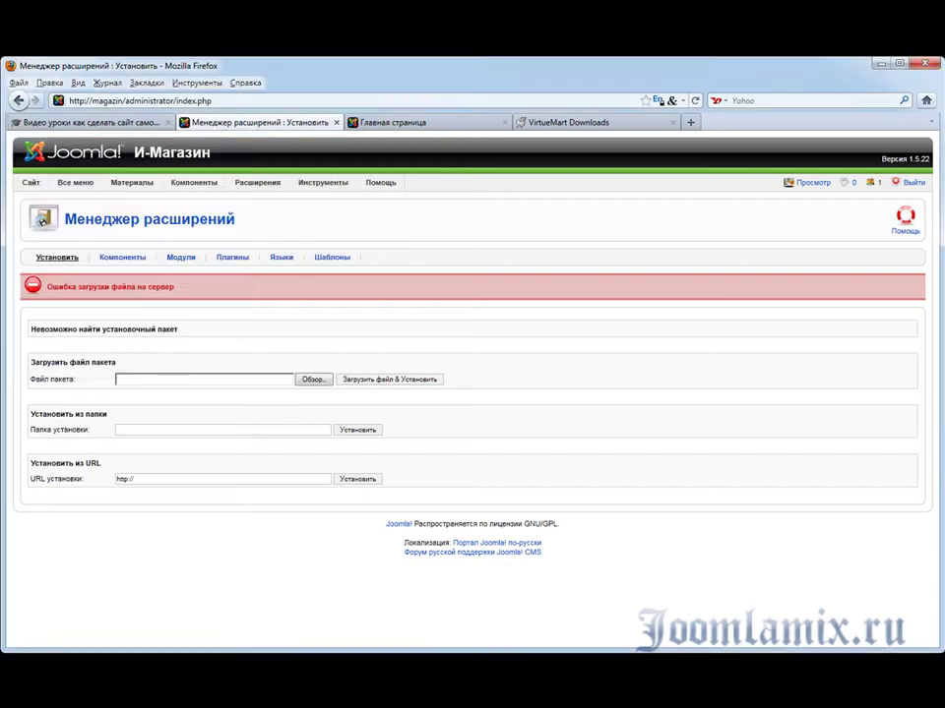
Step: Upload and install the com_virtuemart_1.1.8.j15 package file from the extension manager's install page
left_click(57, 257)
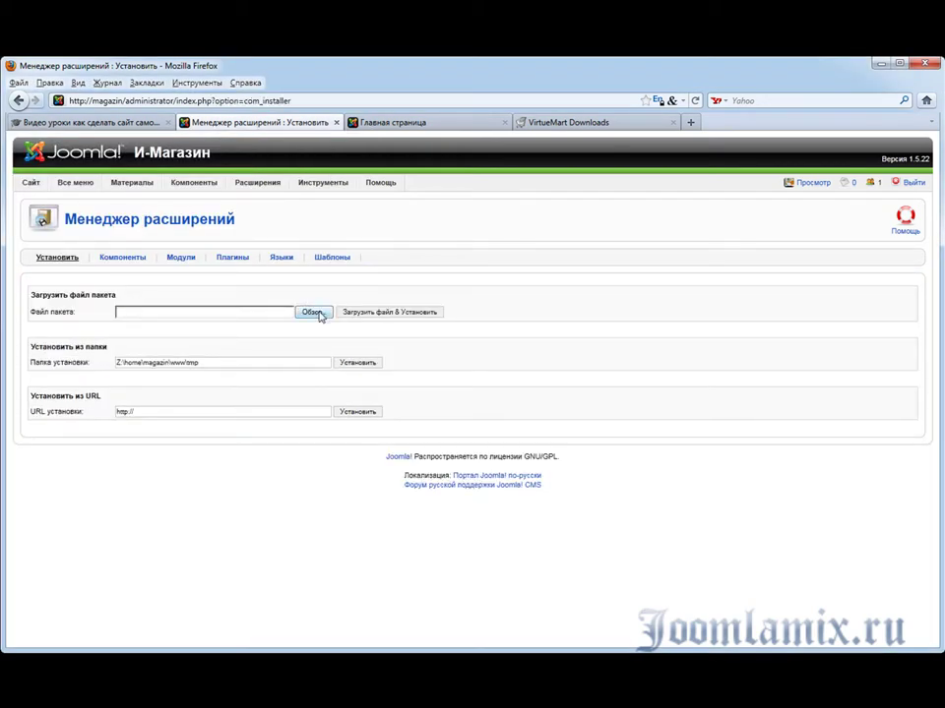
left_click(312, 311)
left_click(194, 170)
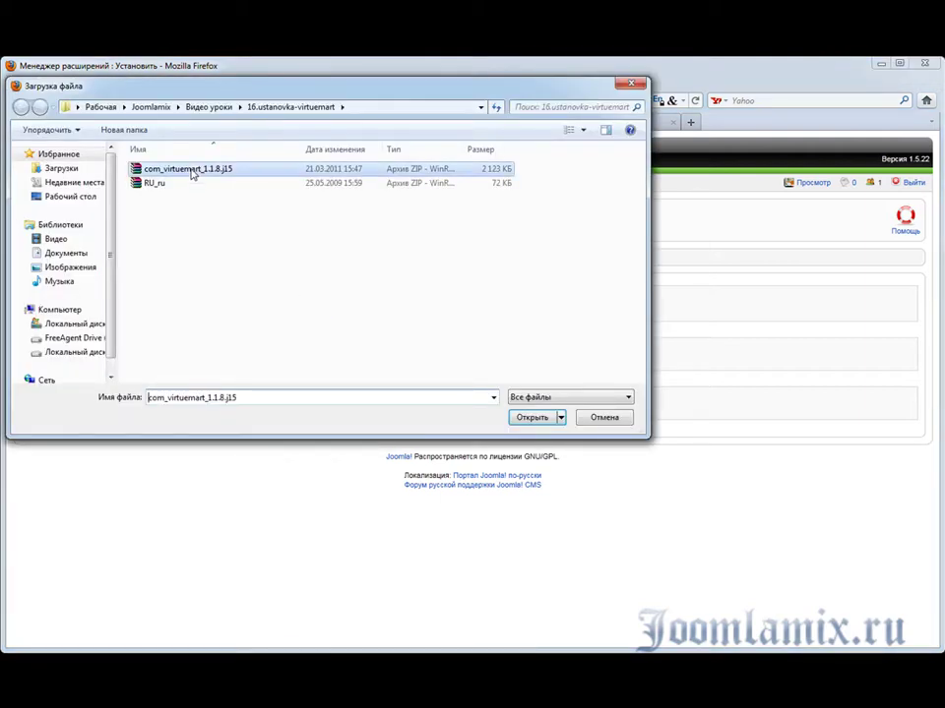
left_click(527, 418)
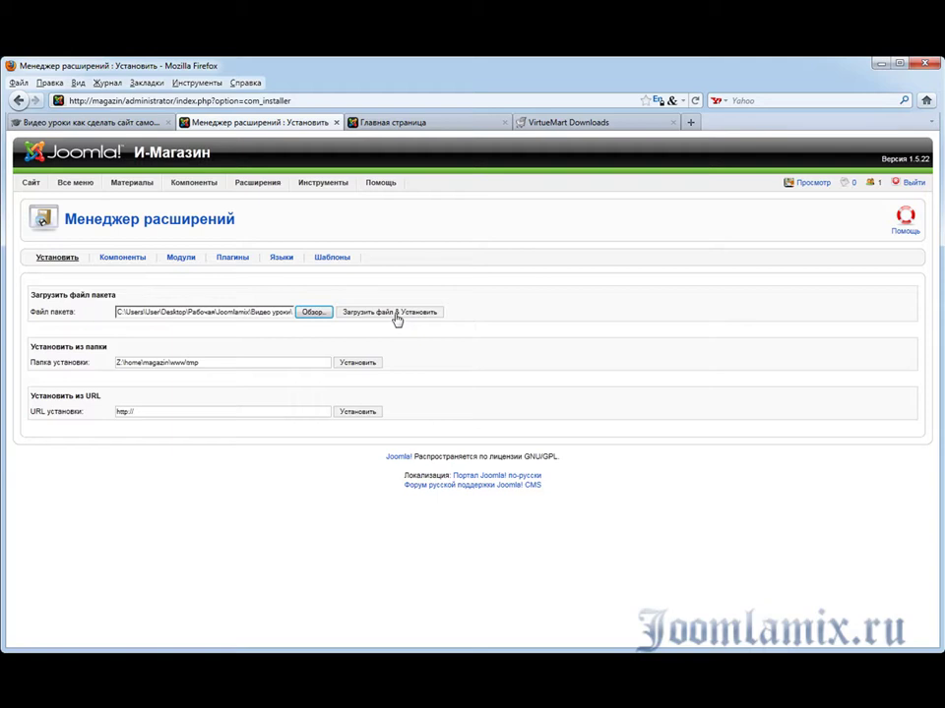
left_click(397, 317)
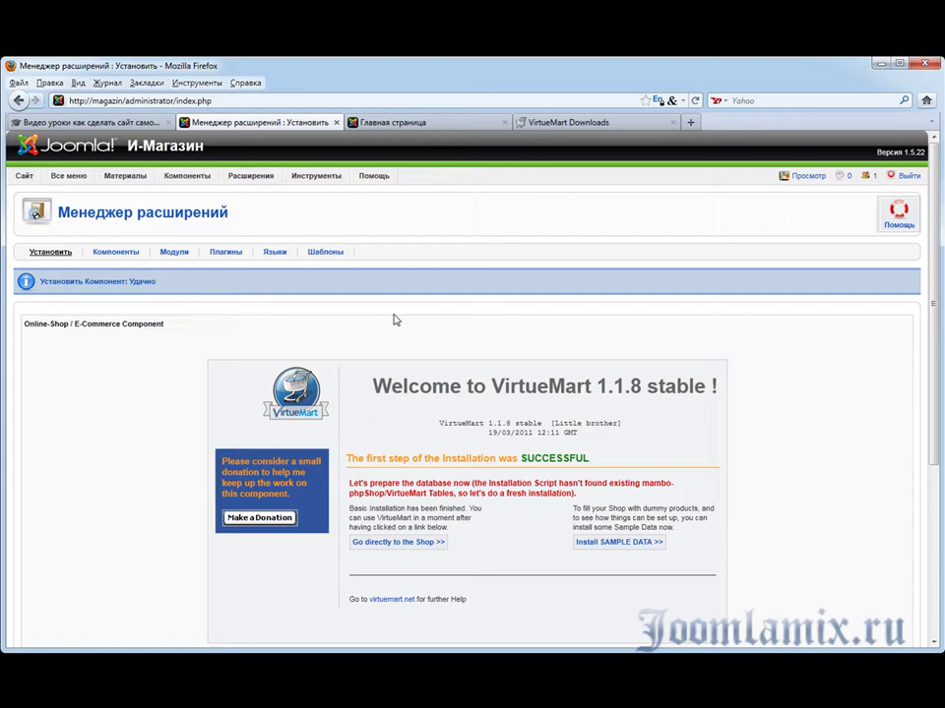
mouse_move(23, 258)
left_mouse_down()
mouse_move(75, 298)
mouse_move(168, 303)
left_mouse_up()
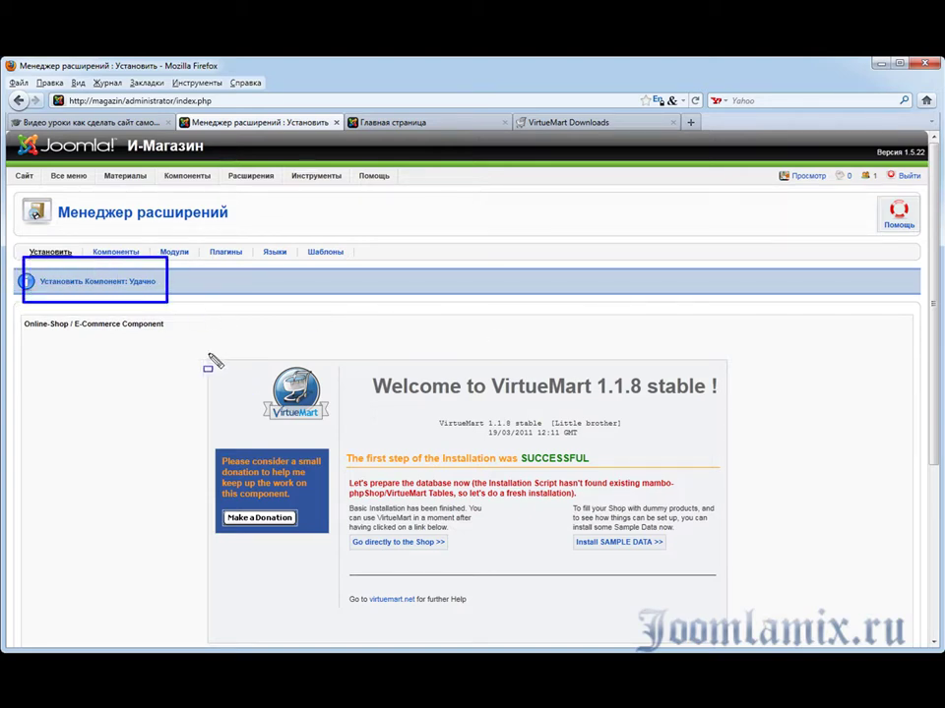
mouse_move(205, 358)
left_mouse_down()
mouse_move(327, 559)
mouse_move(607, 571)
mouse_move(739, 621)
mouse_move(737, 630)
left_mouse_up()
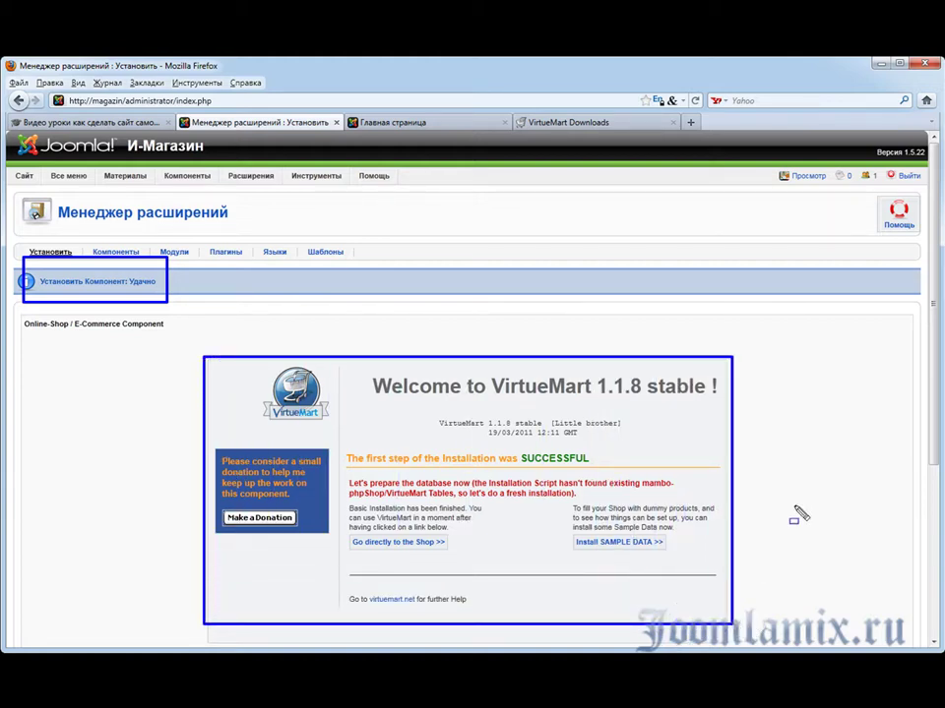
mouse_move(363, 361)
left_mouse_down()
mouse_move(623, 421)
mouse_move(690, 396)
mouse_move(723, 406)
left_mouse_up()
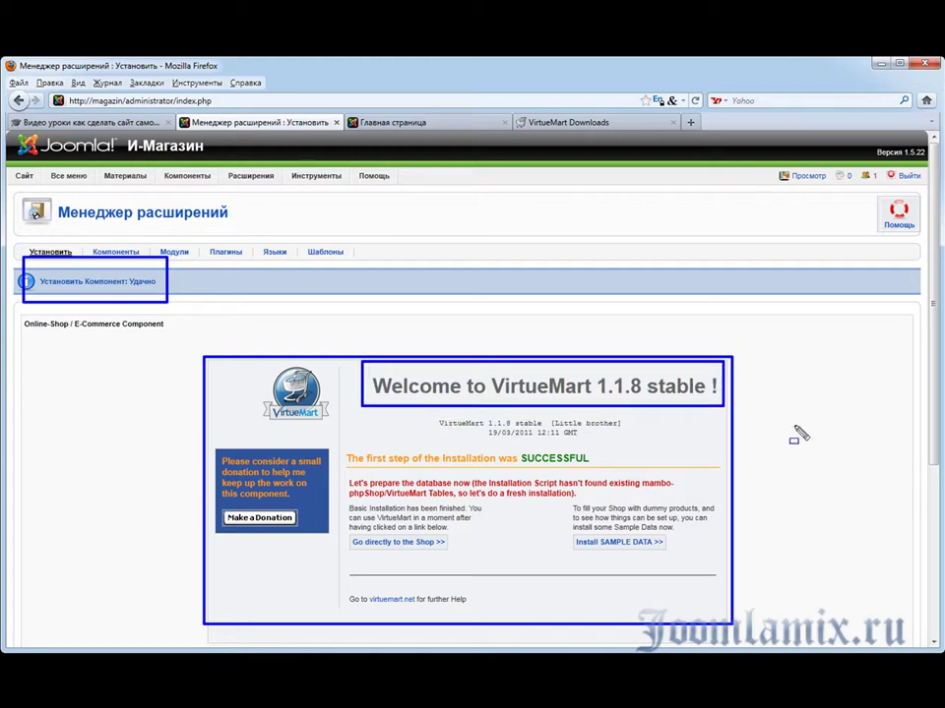
mouse_move(344, 522)
left_mouse_down()
mouse_move(380, 570)
mouse_move(457, 557)
left_mouse_up()
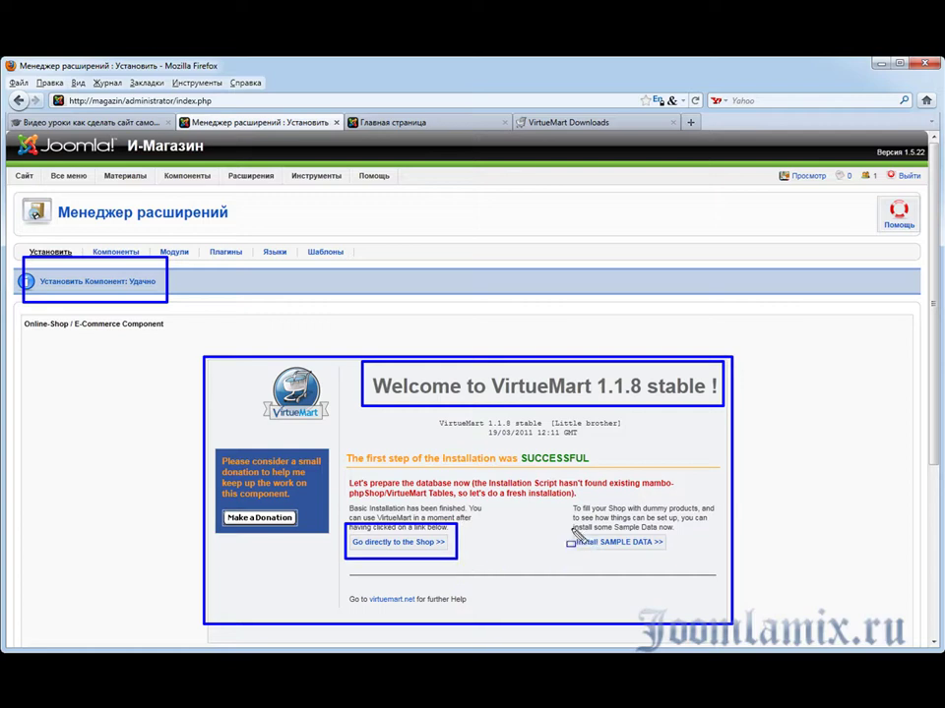
mouse_move(571, 528)
left_mouse_down()
mouse_move(596, 560)
mouse_move(702, 562)
mouse_move(686, 557)
left_mouse_up()
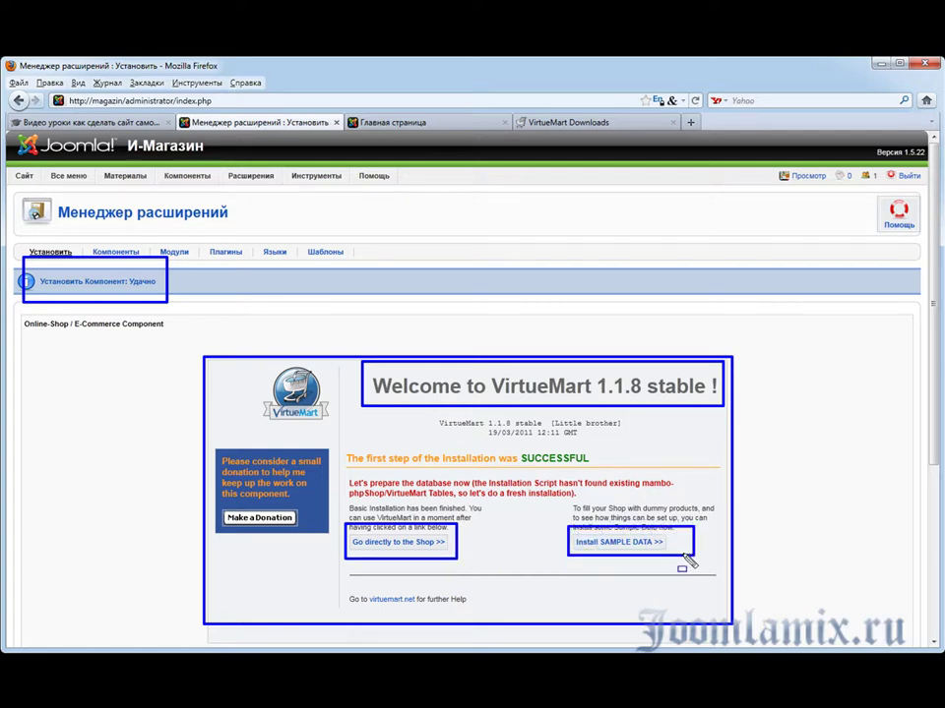
key("Escape")
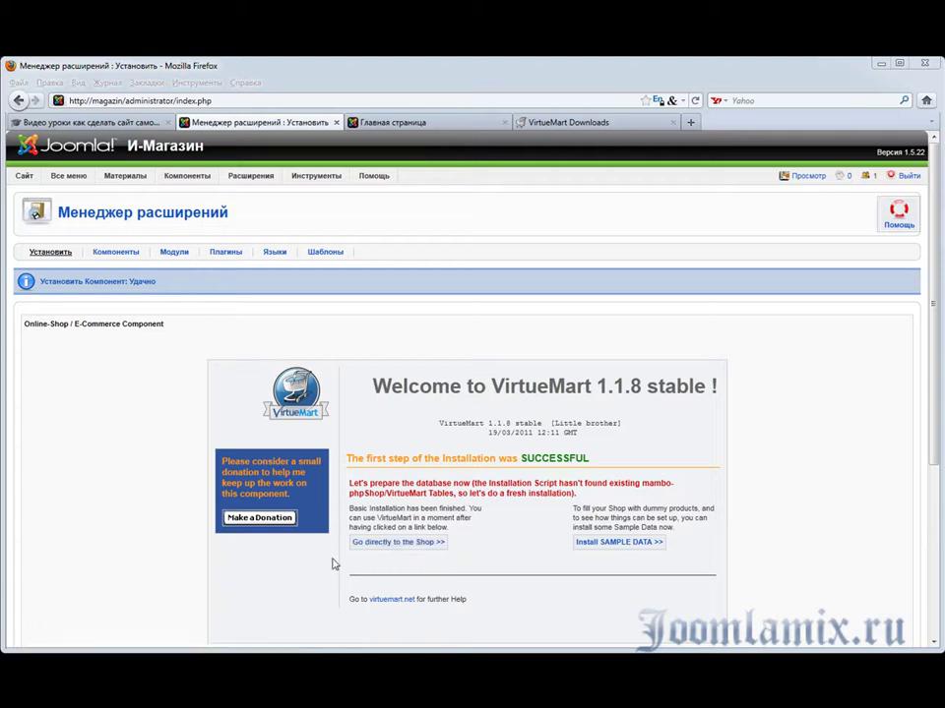
Step: Finish the VirtueMart installation without sample data by going directly to the shop, acknowledging the notice about not interrupting
left_click(415, 542)
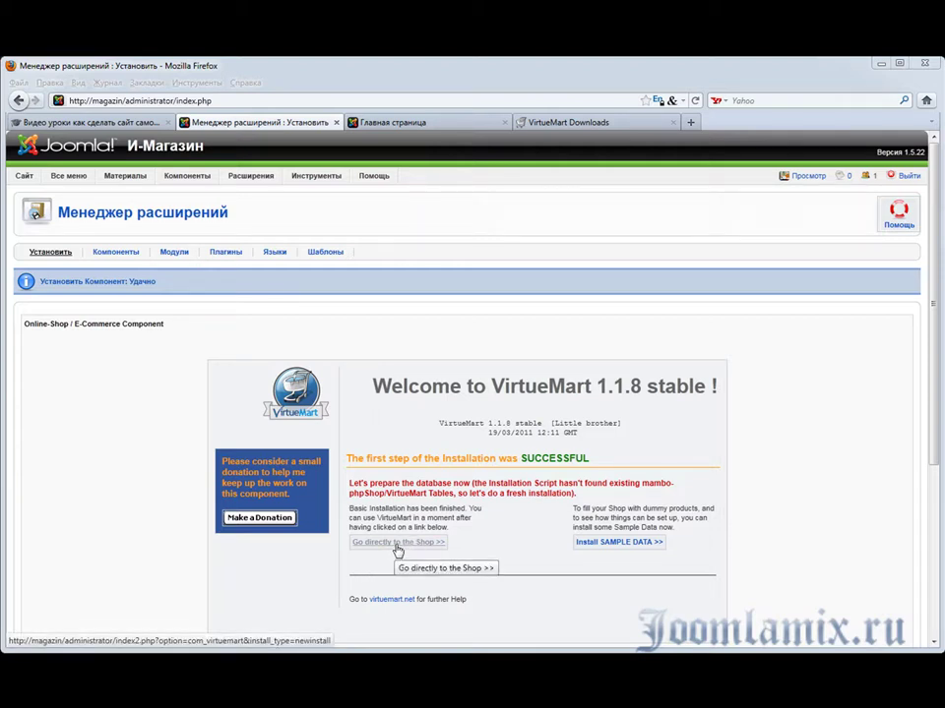
left_click(631, 543)
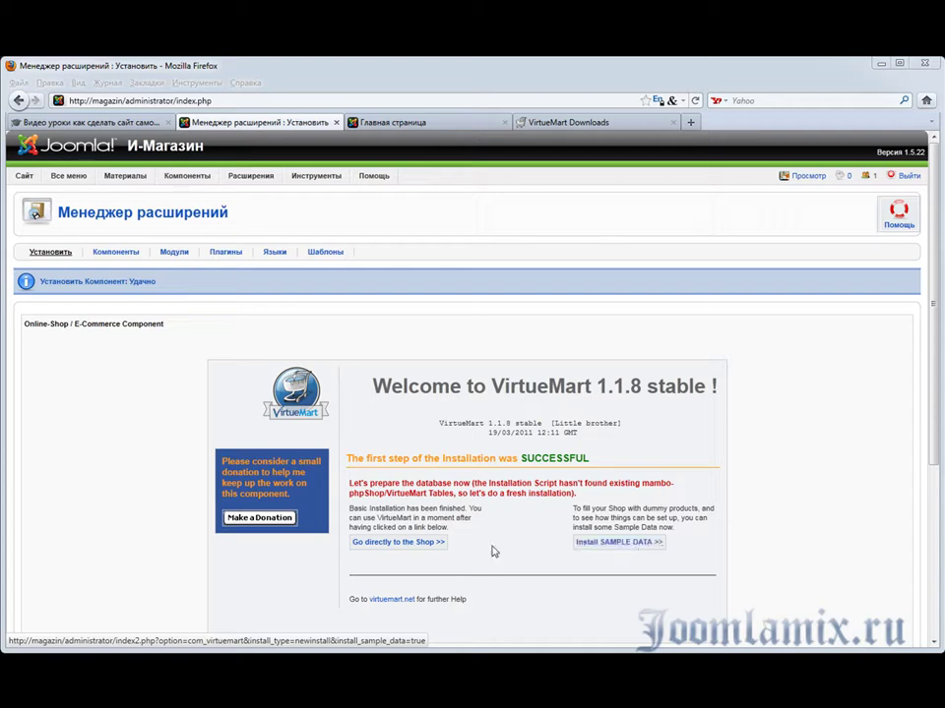
left_click(399, 546)
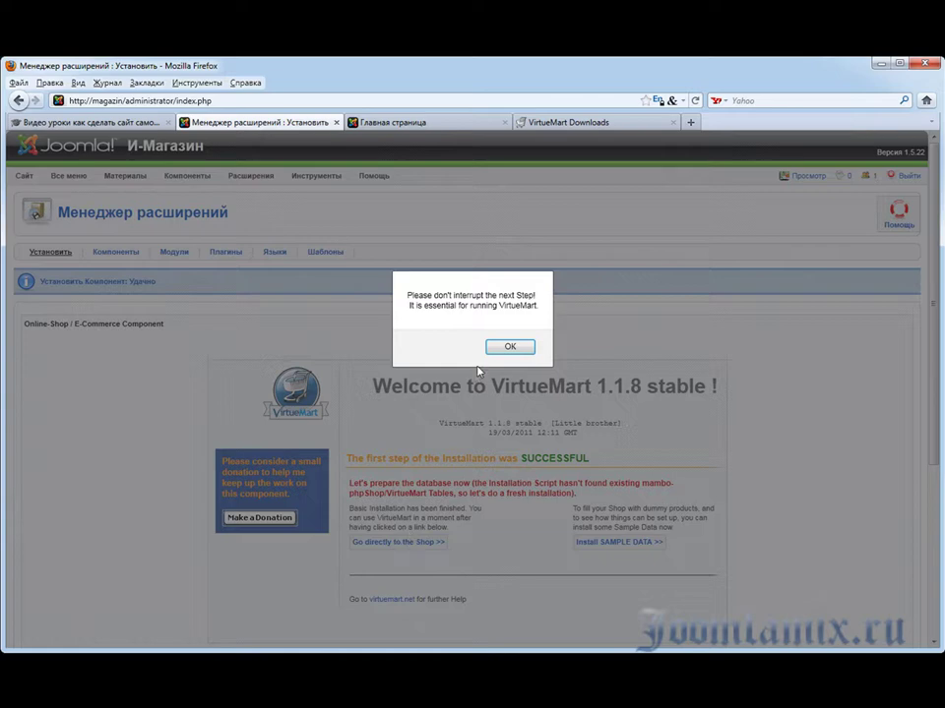
left_click(499, 350)
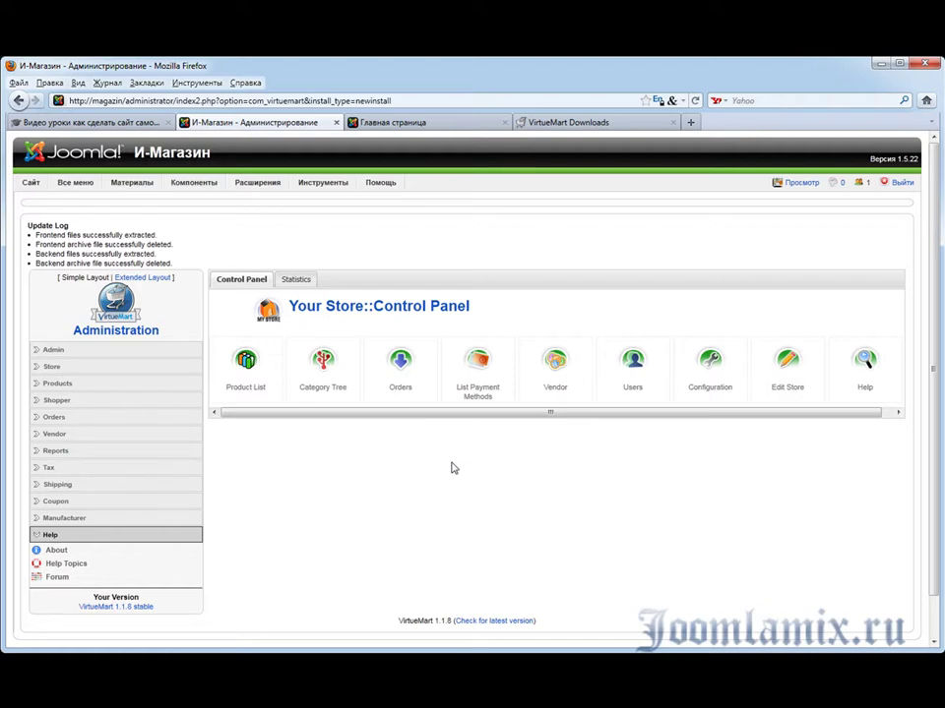
scroll(453, 470, "down", 1)
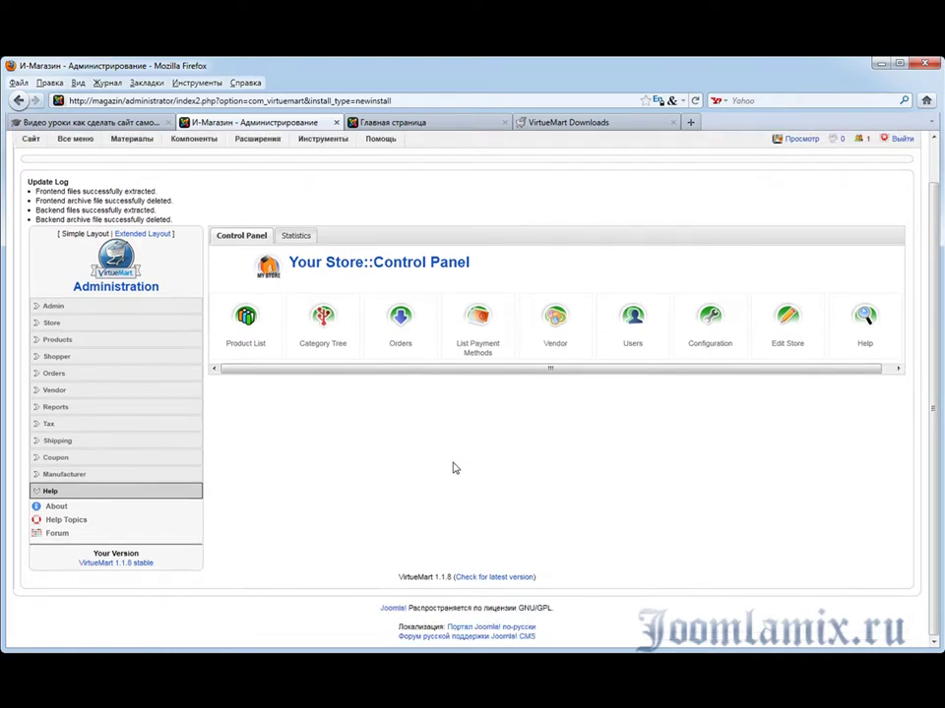
scroll(454, 471, "up", 1)
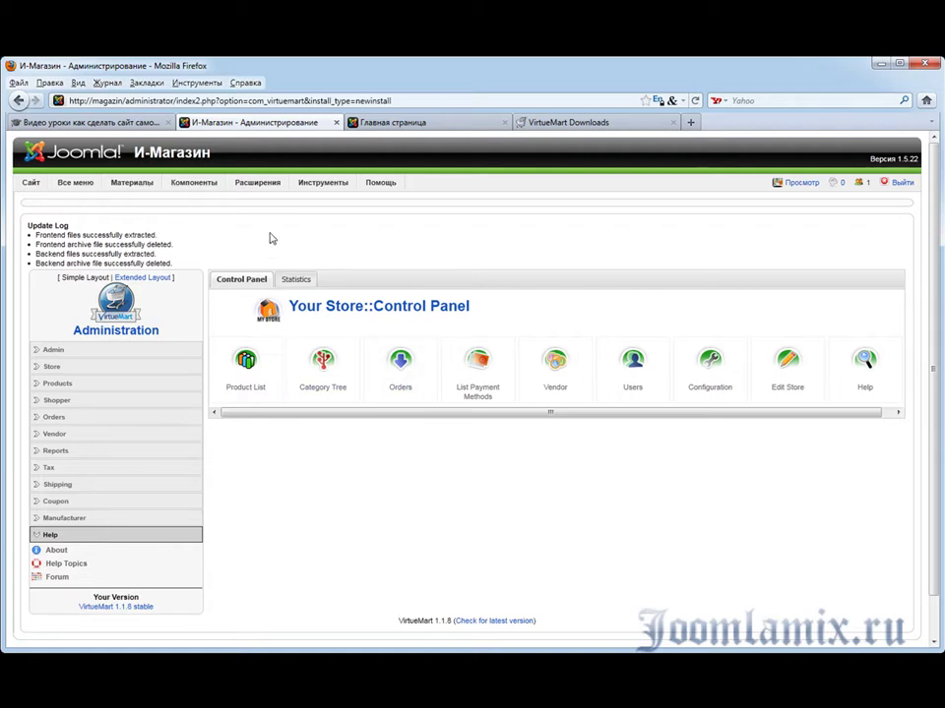
Step: Uninstall the VirtueMart component from the extension manager's list of installed components
mouse_move(259, 187)
mouse_move(181, 187)
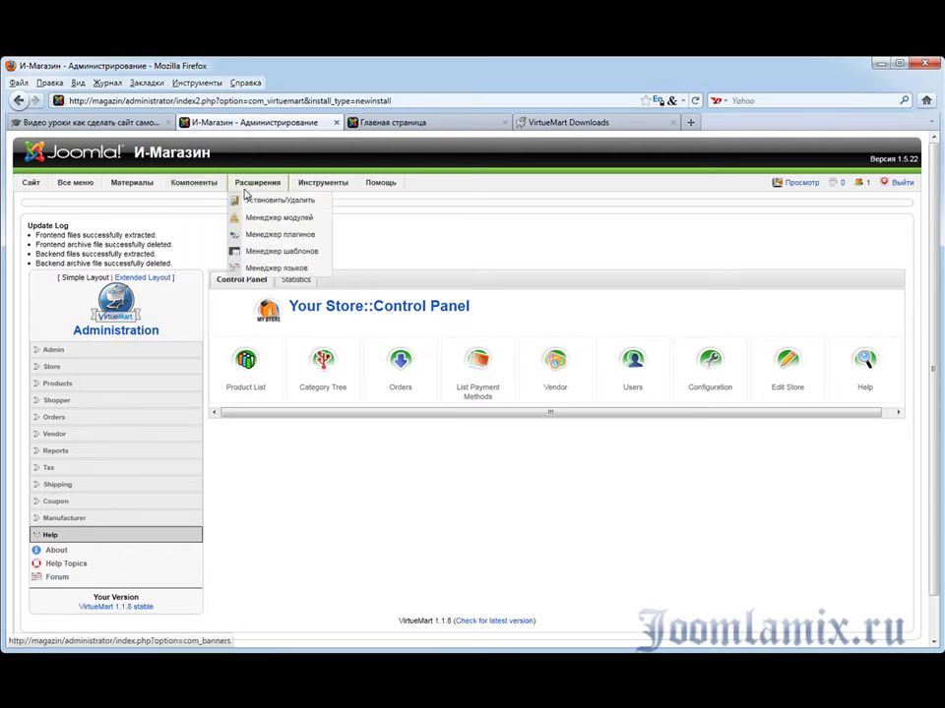
left_click(256, 203)
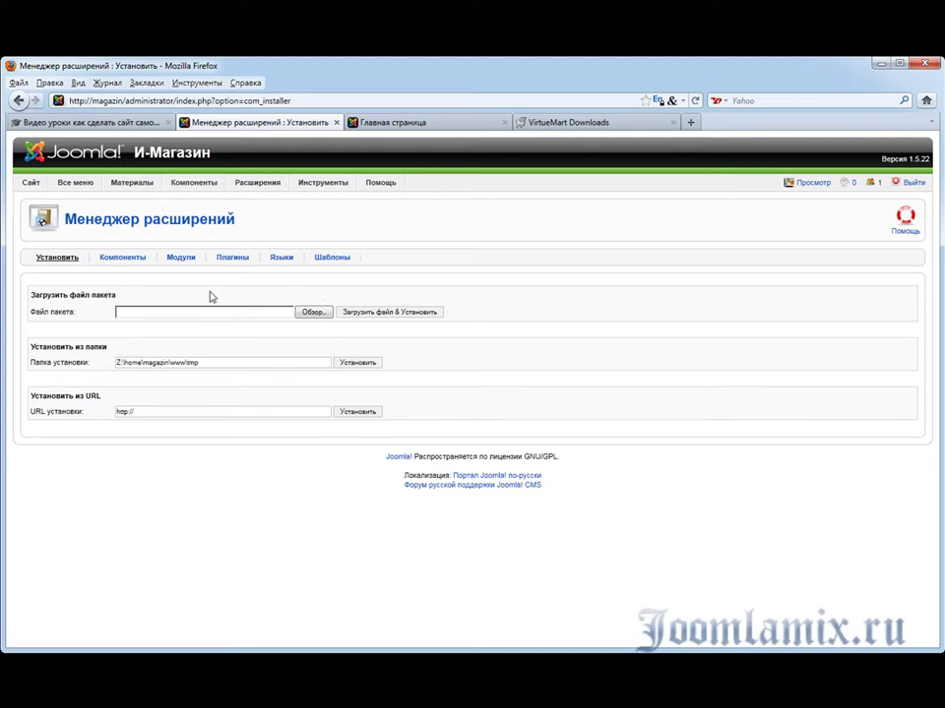
left_click(126, 258)
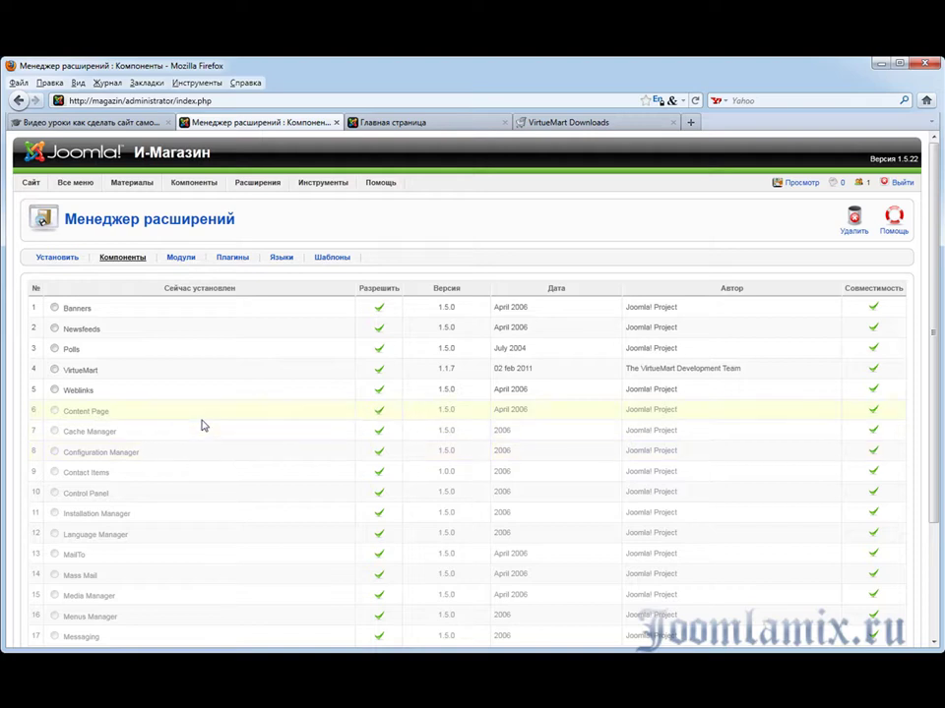
left_click(54, 370)
left_click(856, 225)
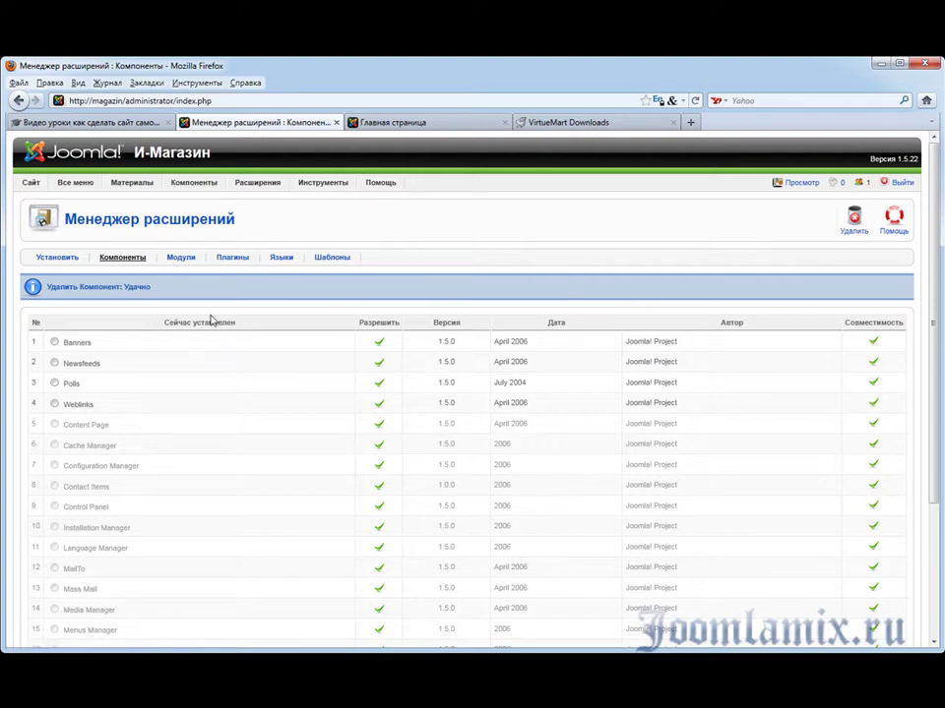
Step: Check the install folder path on the extension install page and copy the com_virtuemart_1.1.8.j15 archive from the 16.ustanovka-virtuemart folder
left_click(56, 262)
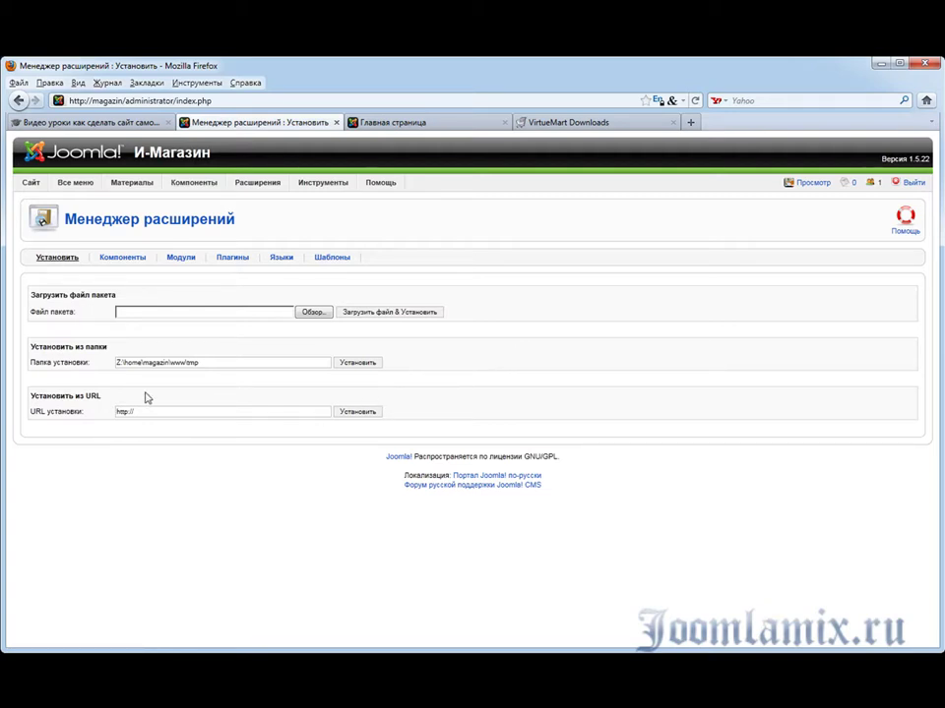
left_click_drag(218, 363, 113, 363)
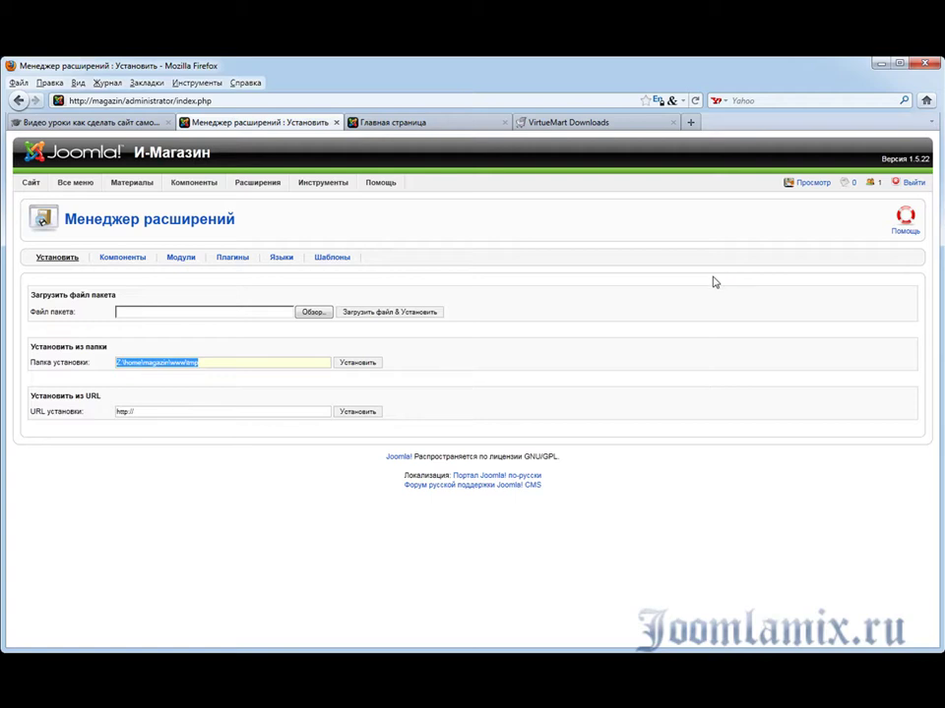
left_click(881, 63)
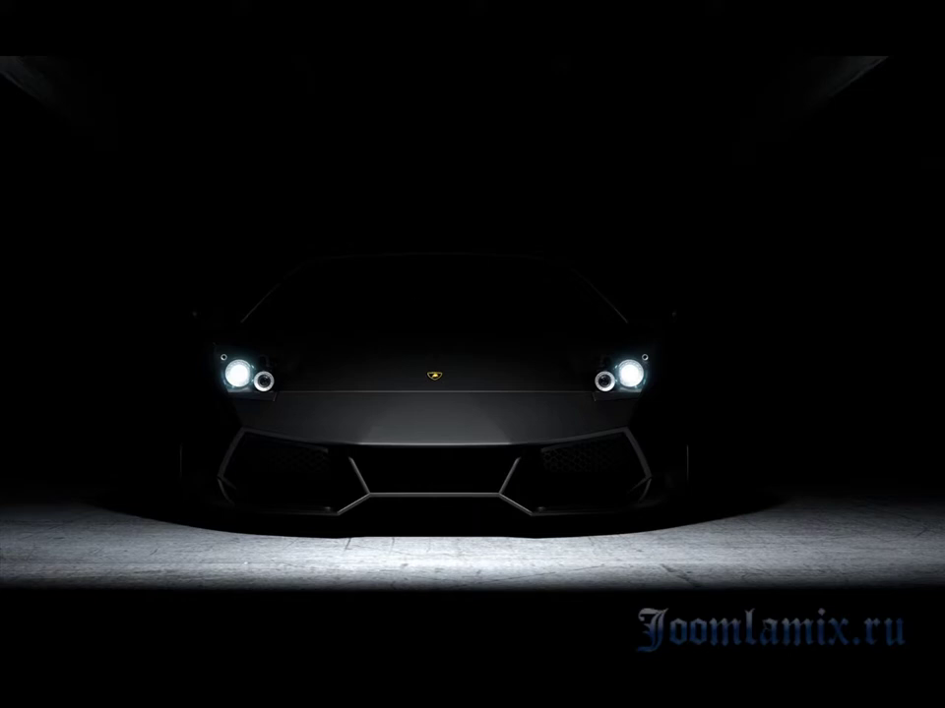
mouse_move(69, 707)
left_click(84, 630)
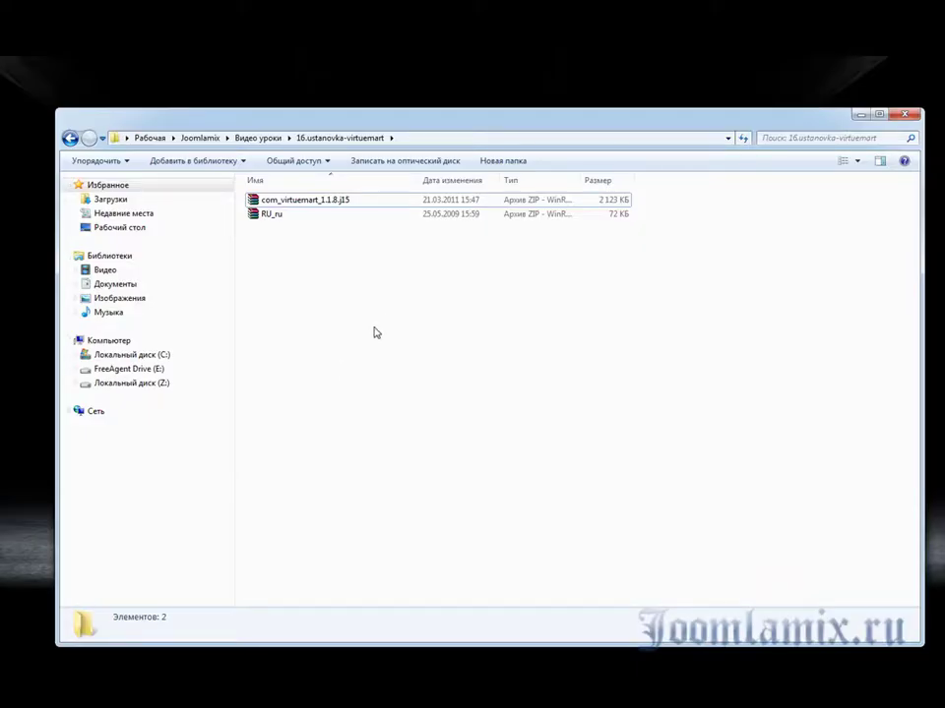
left_click(300, 202)
right_click(301, 203)
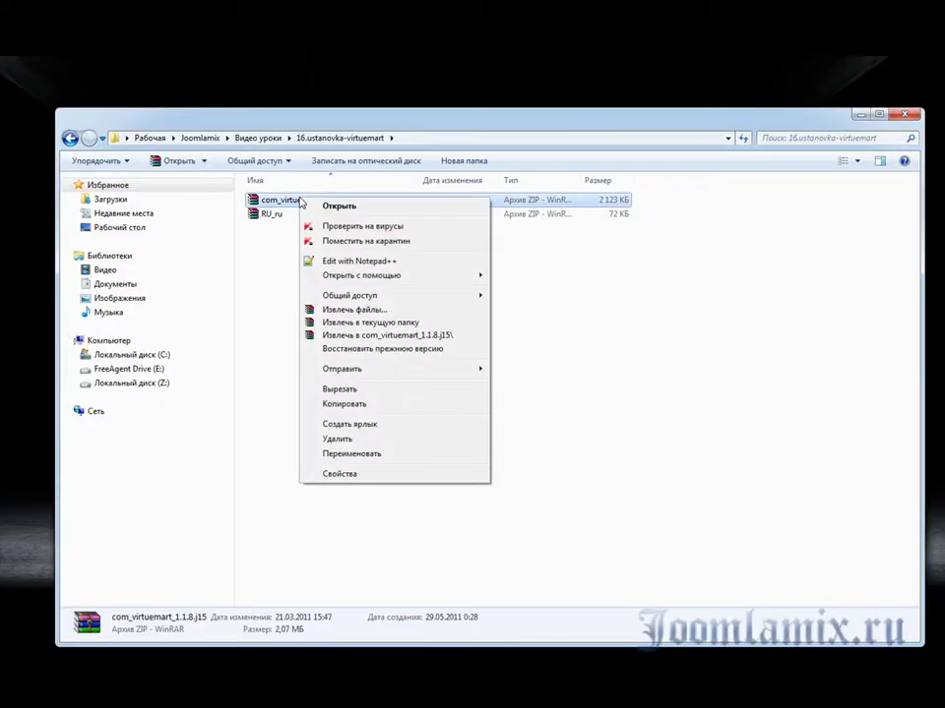
left_click(359, 406)
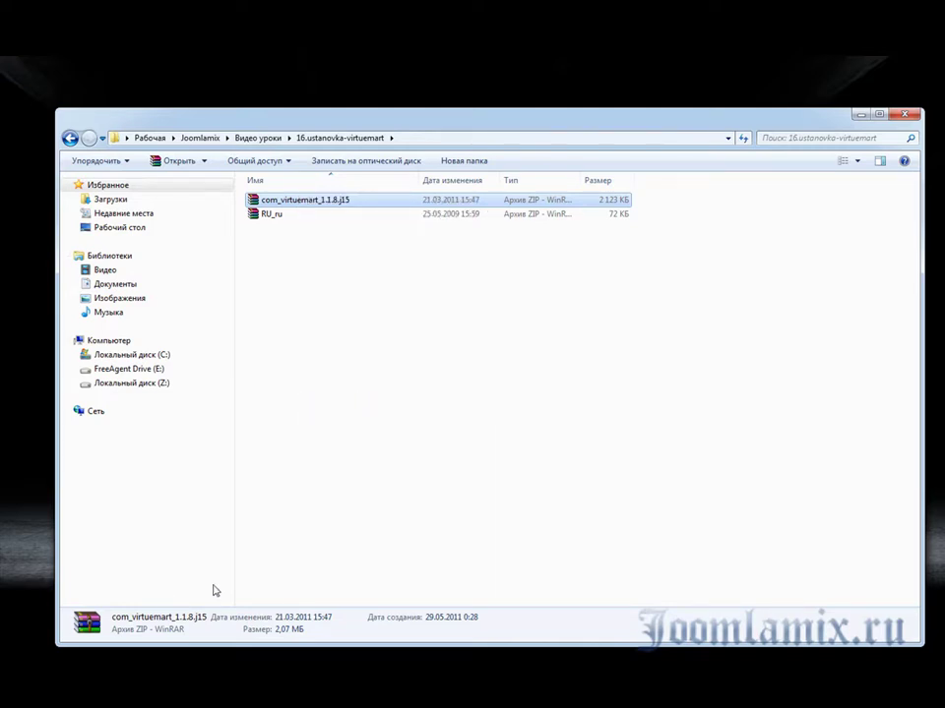
left_click(860, 116)
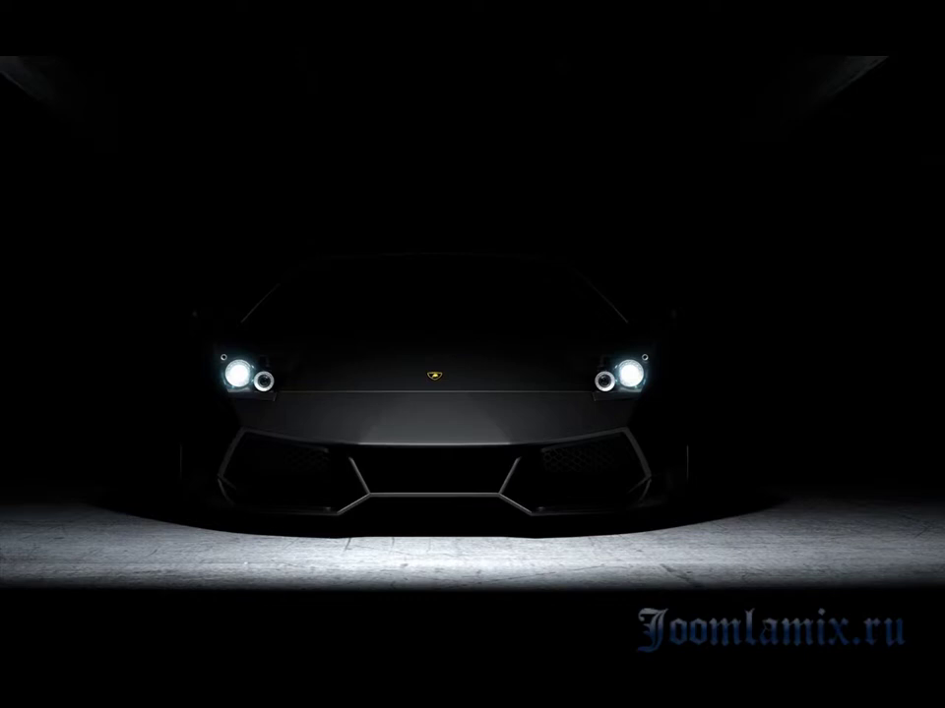
Step: Switch to the php5 folder window and browse from there to Z:\home\magazin\www\tmp
left_click(59, 629)
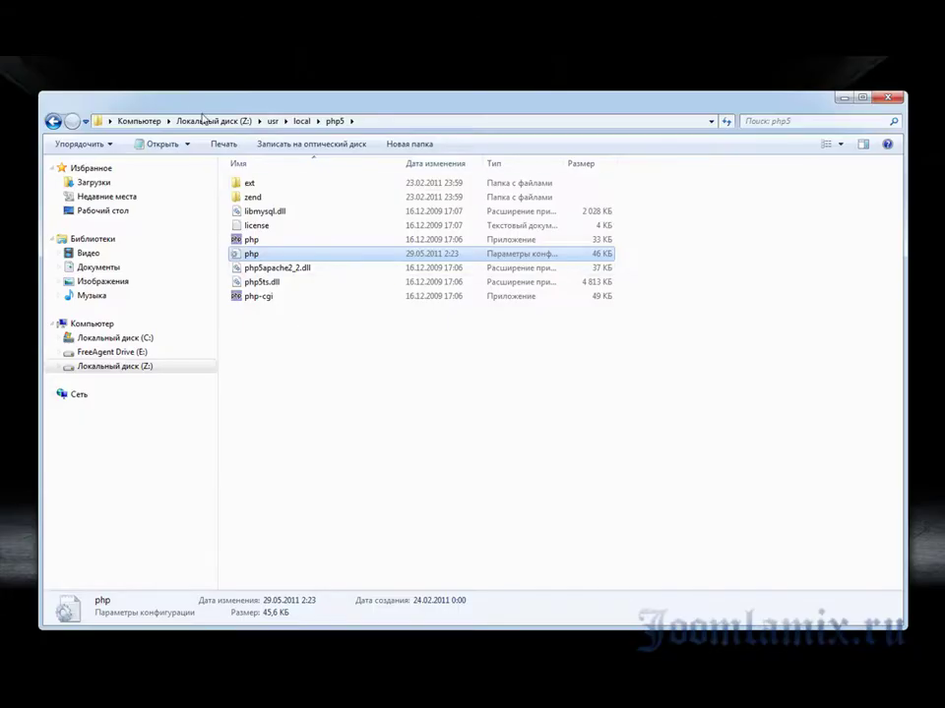
left_click(53, 122)
left_click(53, 122)
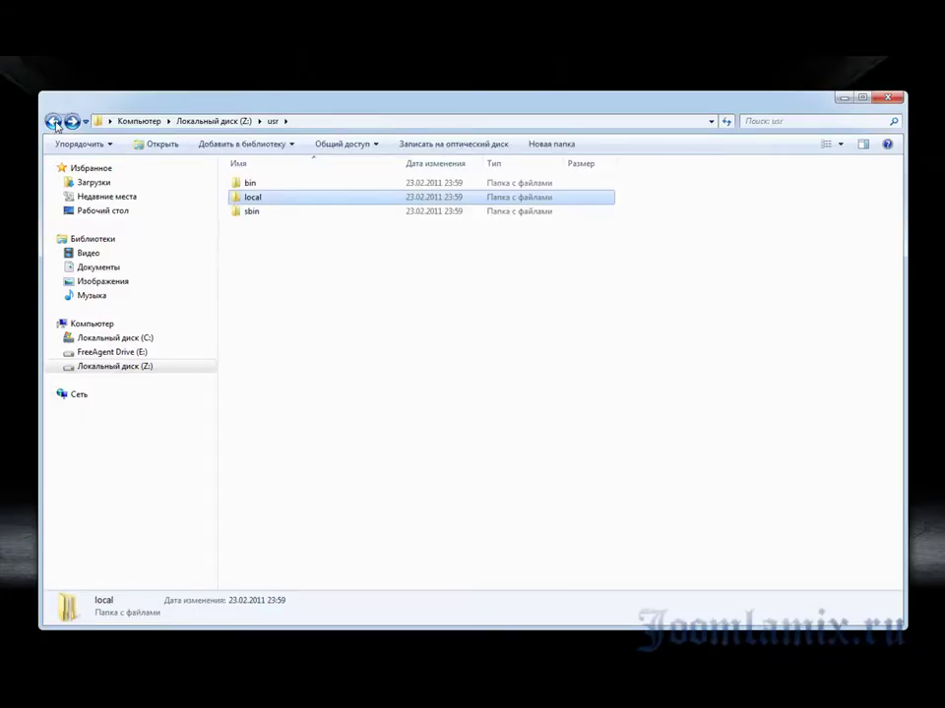
left_click(53, 122)
double_click(251, 199)
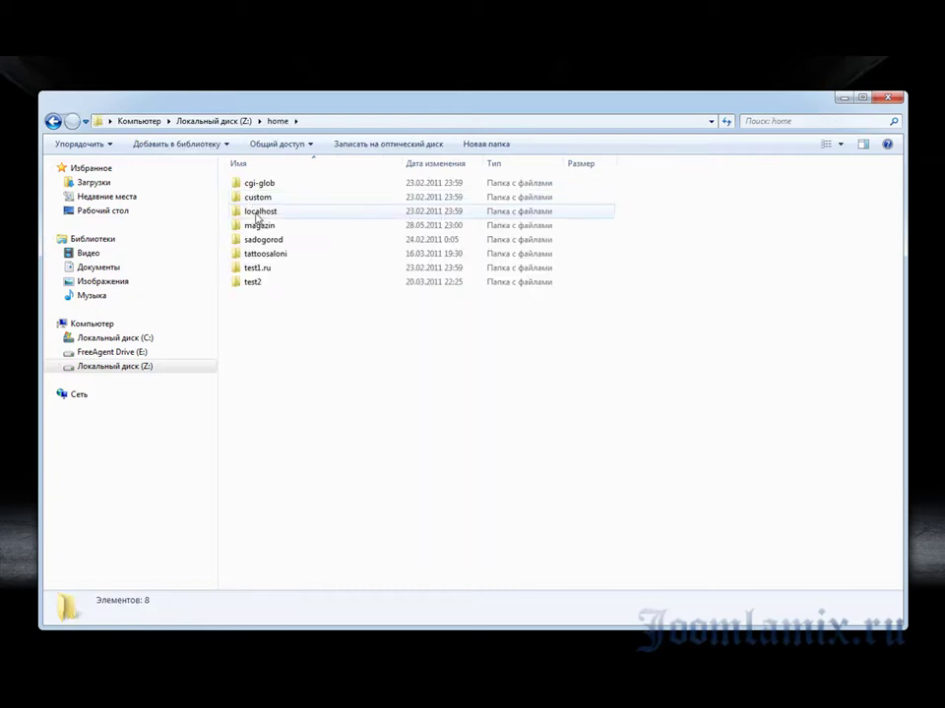
double_click(261, 230)
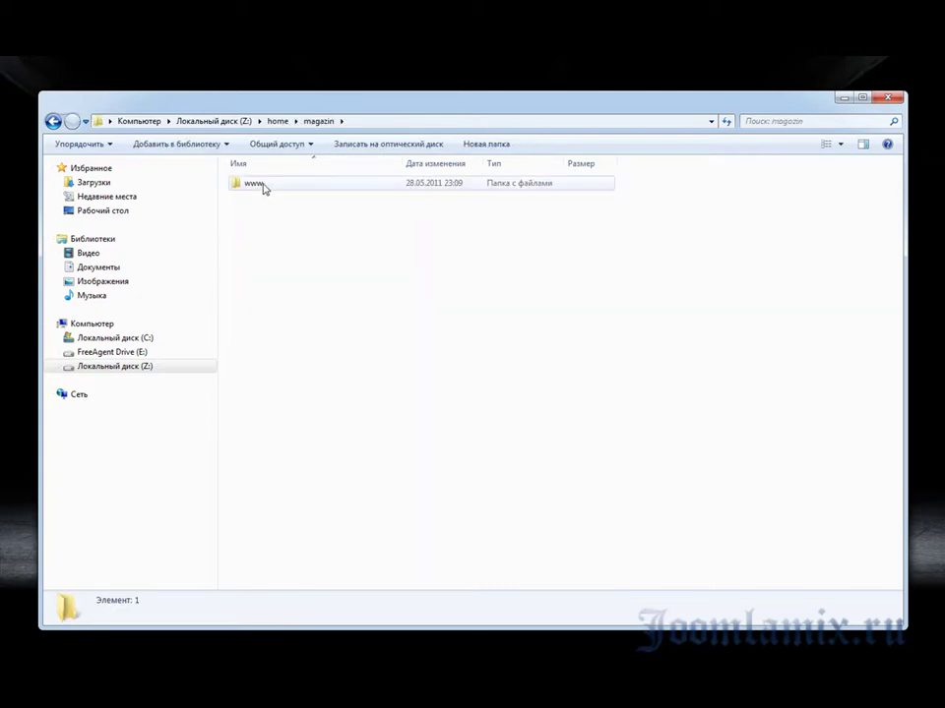
double_click(264, 186)
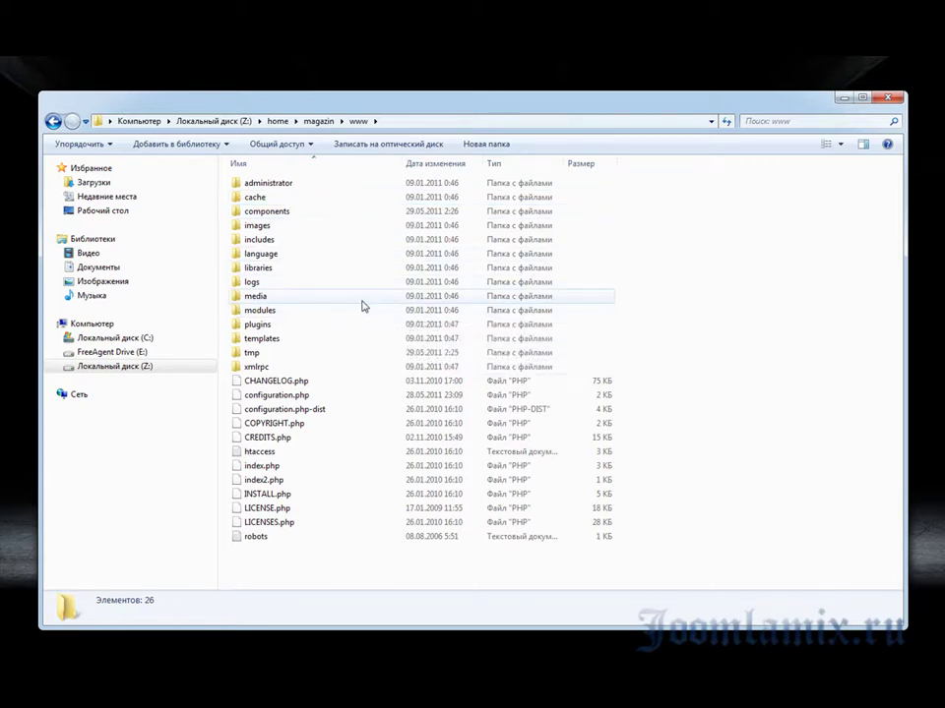
double_click(268, 354)
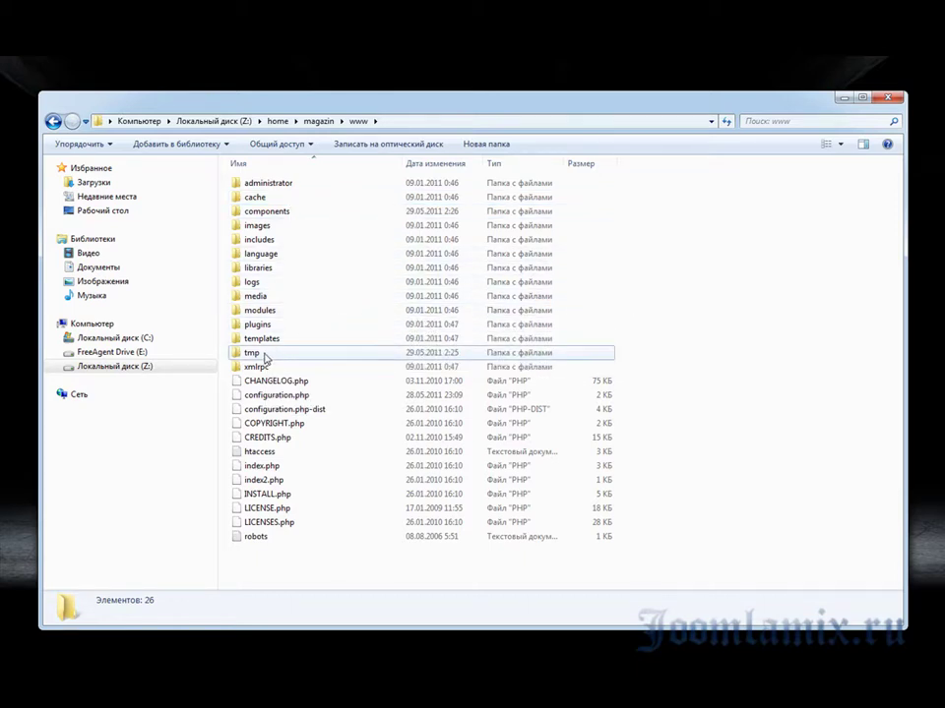
Step: Create a new folder named mag inside the site's tmp directory
right_click(272, 228)
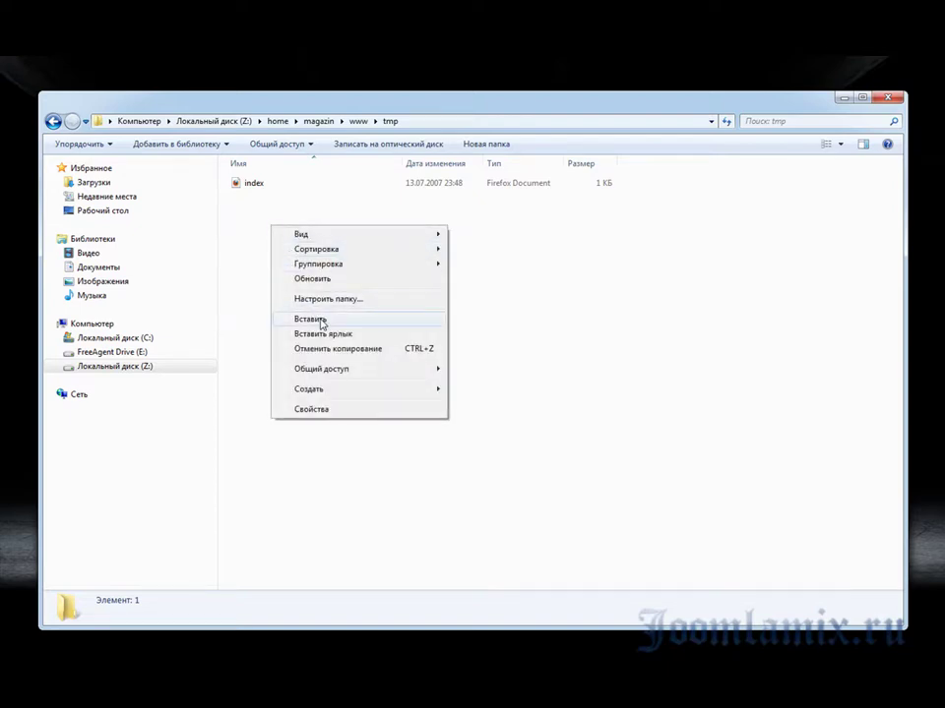
mouse_move(333, 391)
left_click(480, 391)
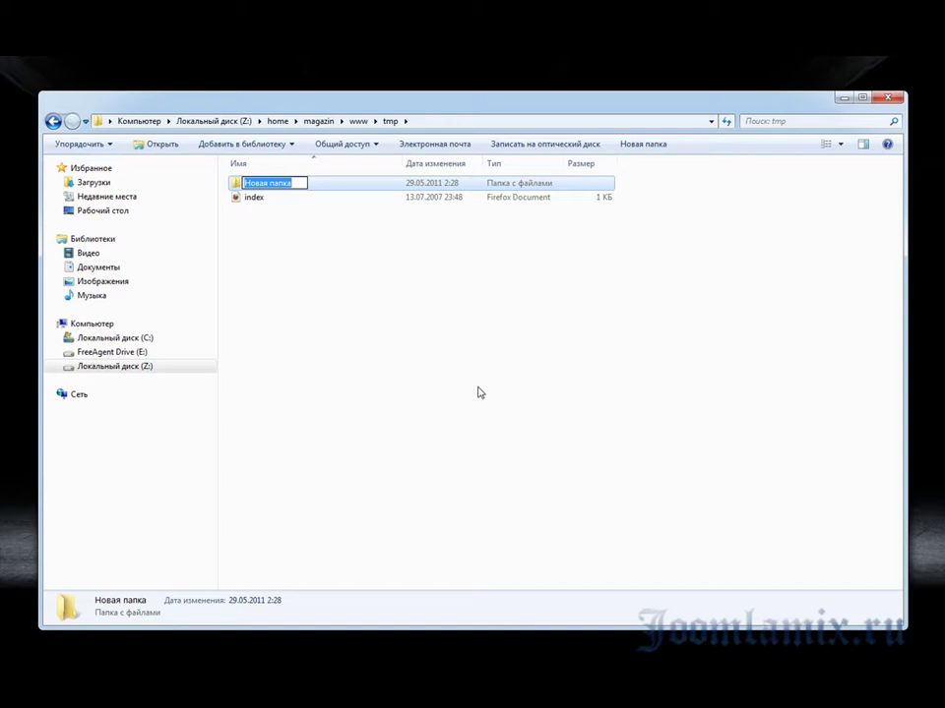
type("m")
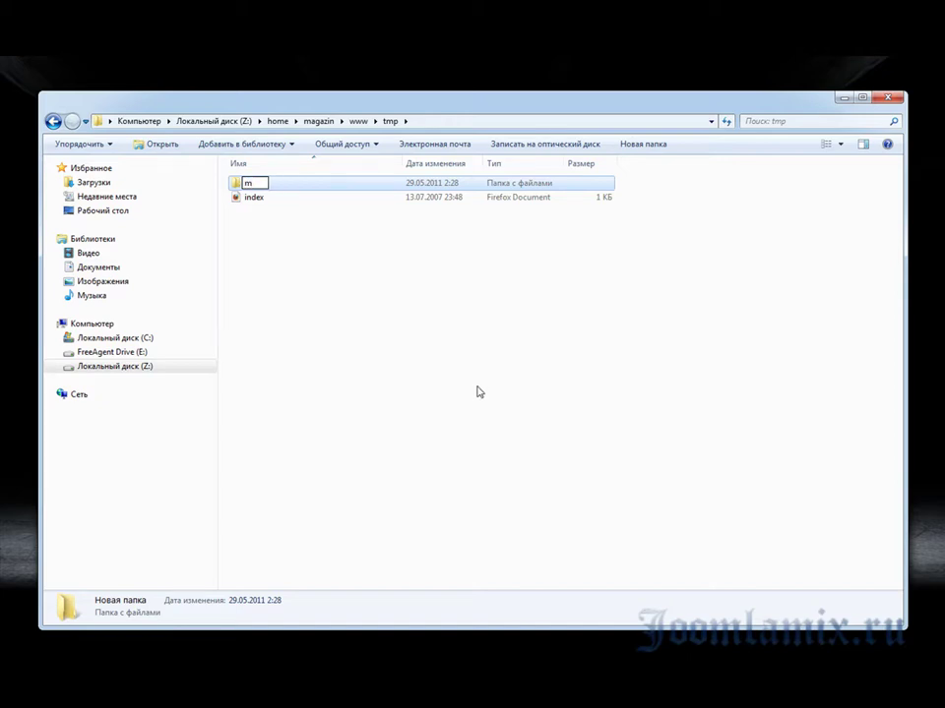
type("ag")
left_click(329, 234)
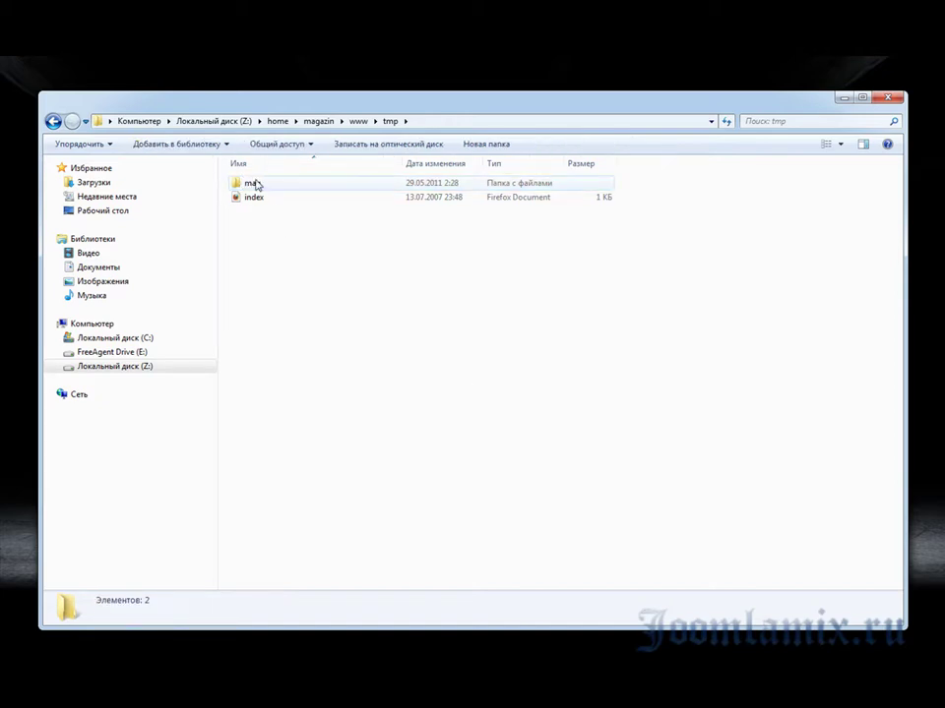
Step: Paste the copied com_virtuemart_1.1.8.j15 archive into the mag folder and extract its contents there
double_click(254, 184)
right_click(300, 246)
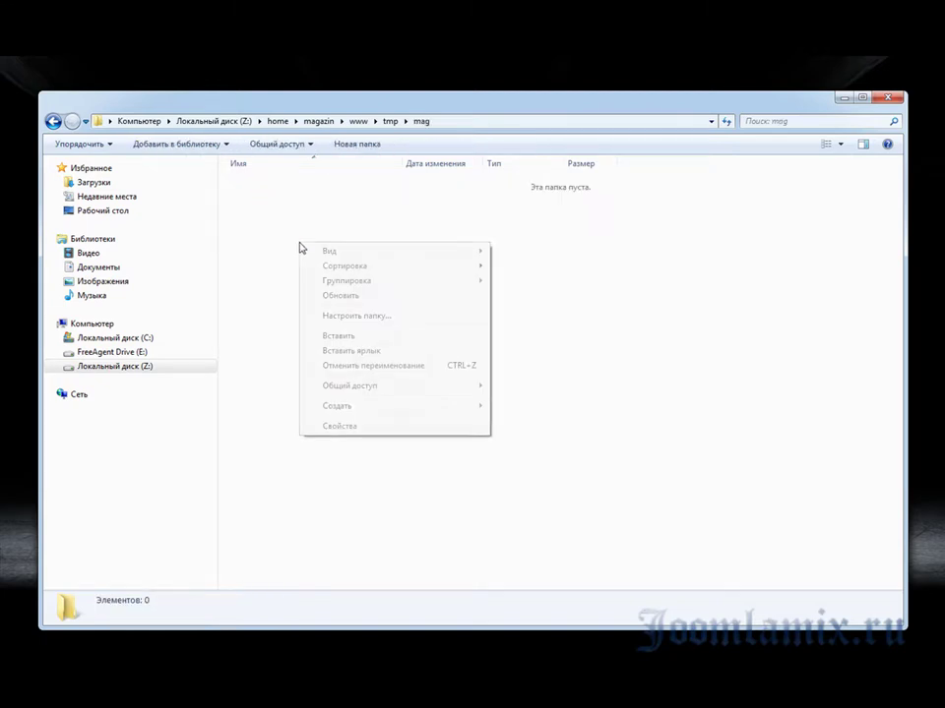
left_click(331, 337)
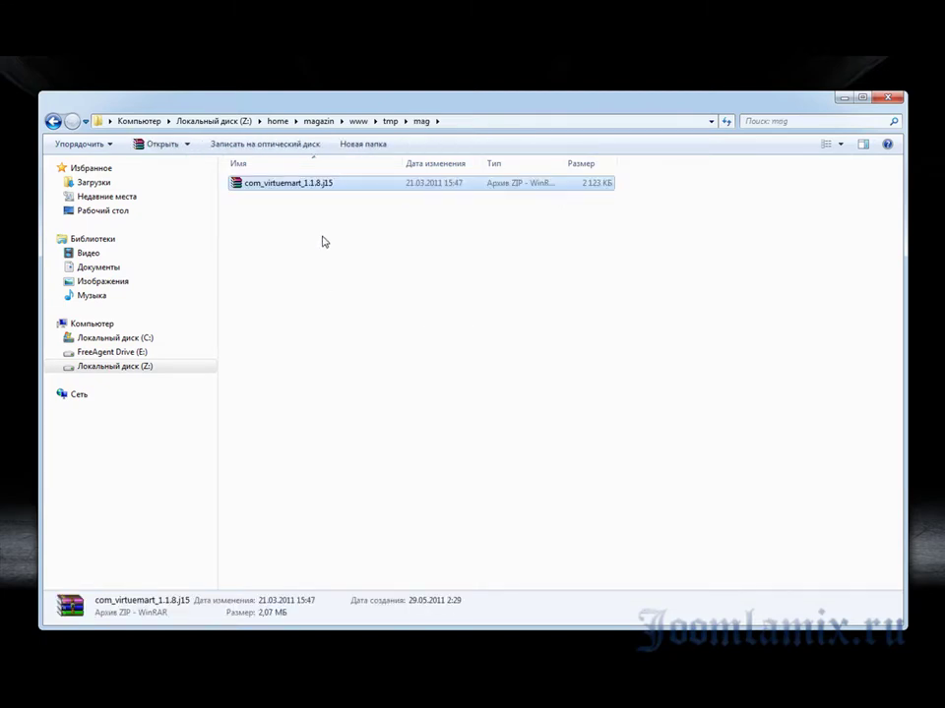
right_click(300, 187)
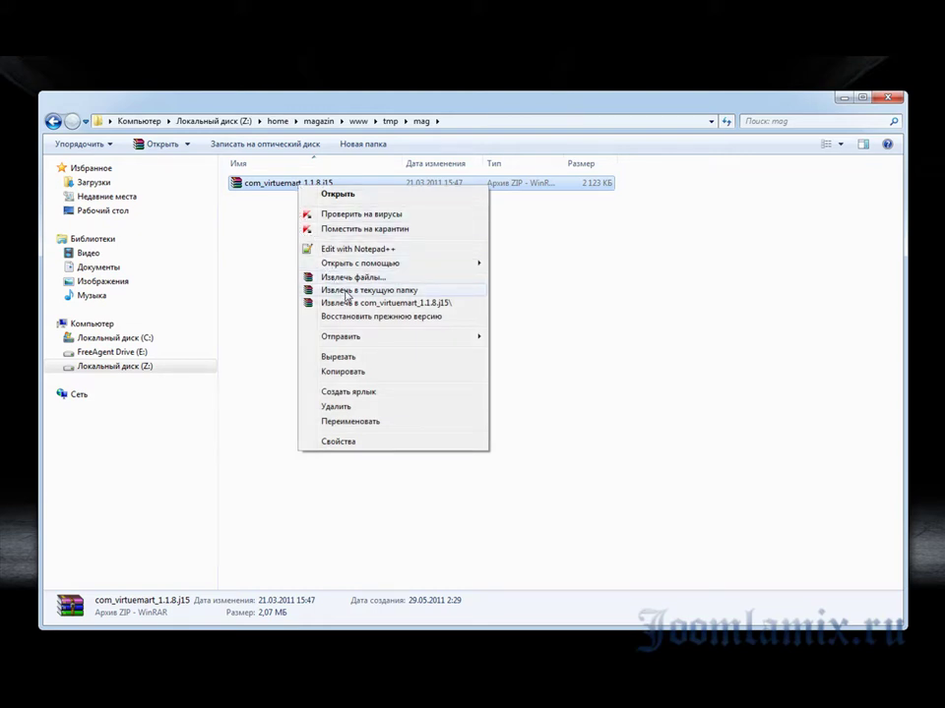
left_click(347, 292)
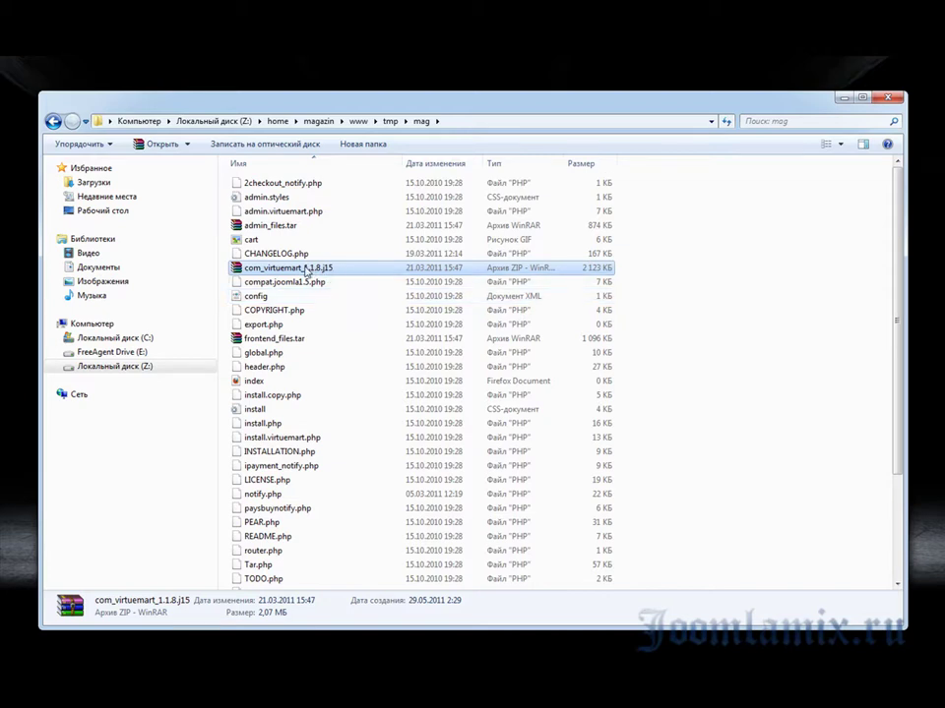
Step: Permanently delete the com_virtuemart_1.1.8.j15 archive from the mag folder, keeping the extracted files
right_click(306, 271)
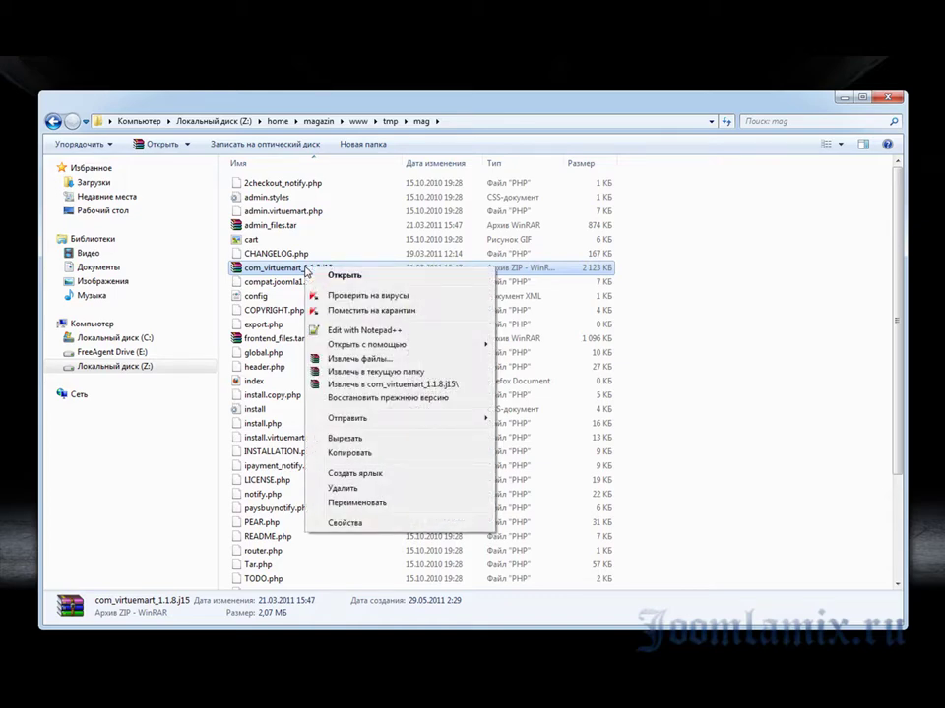
left_click(319, 488)
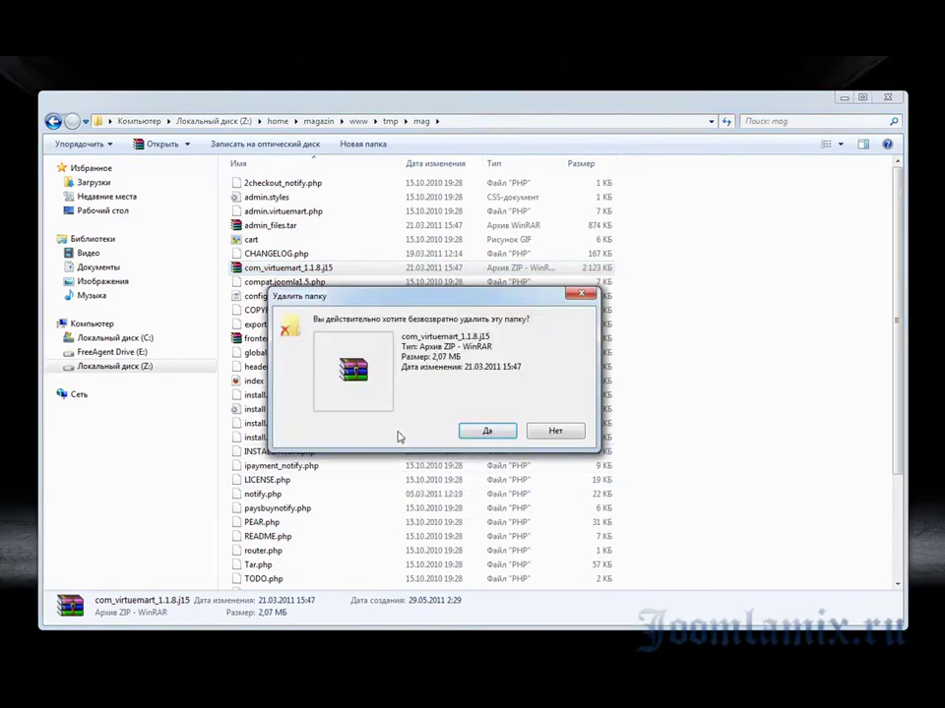
left_click(486, 432)
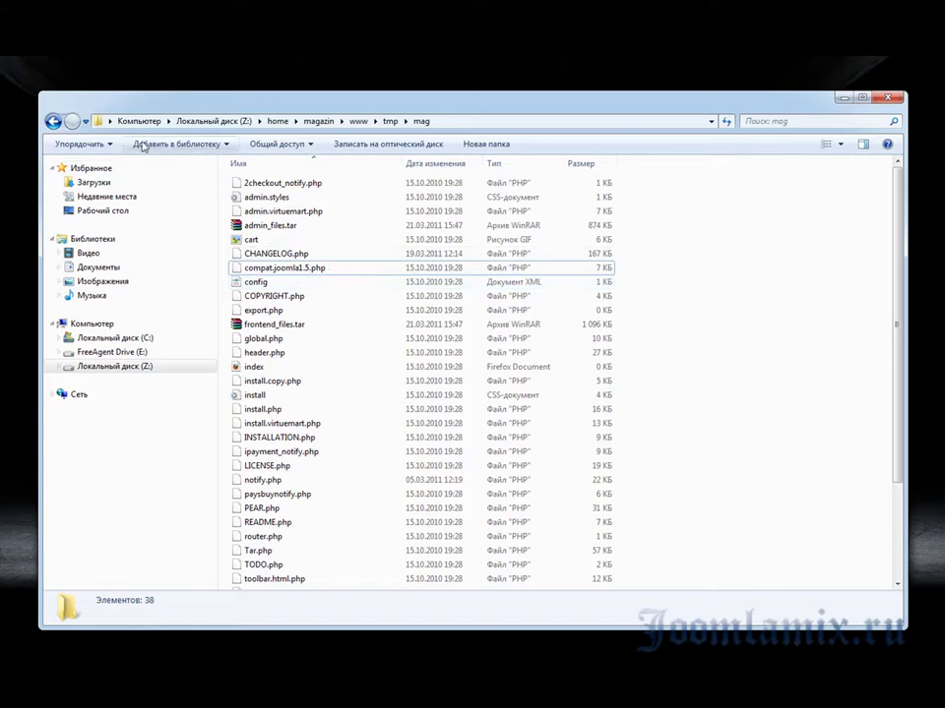
Step: Check the mag folder's full path, switch to Joomla in Firefox and install the extension from the folder Z:\home\magazin\www\tmp\mag
left_click(99, 122)
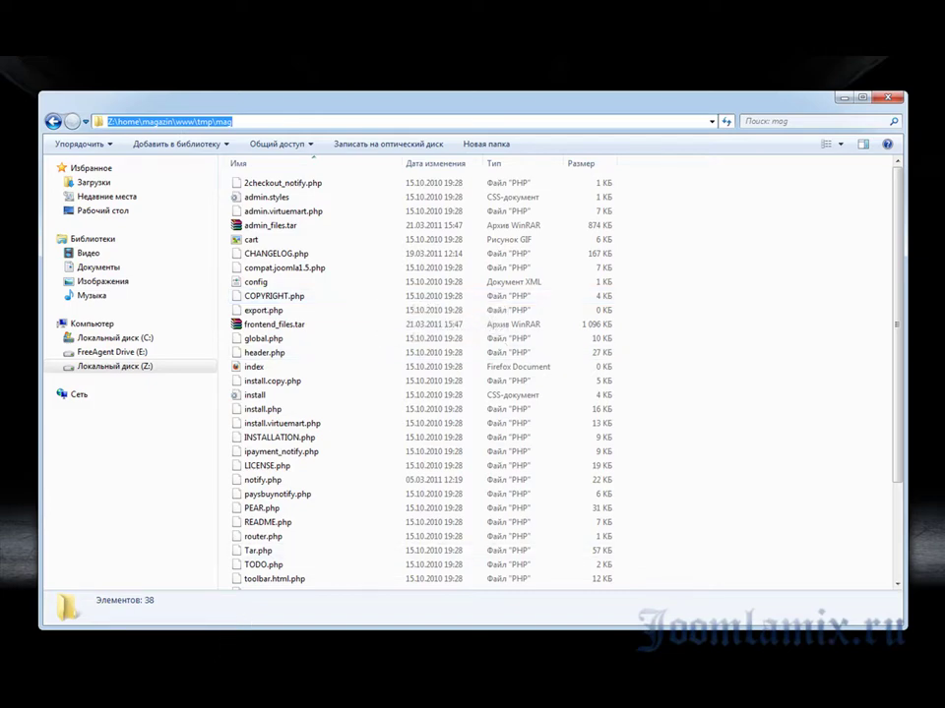
left_click(216, 649)
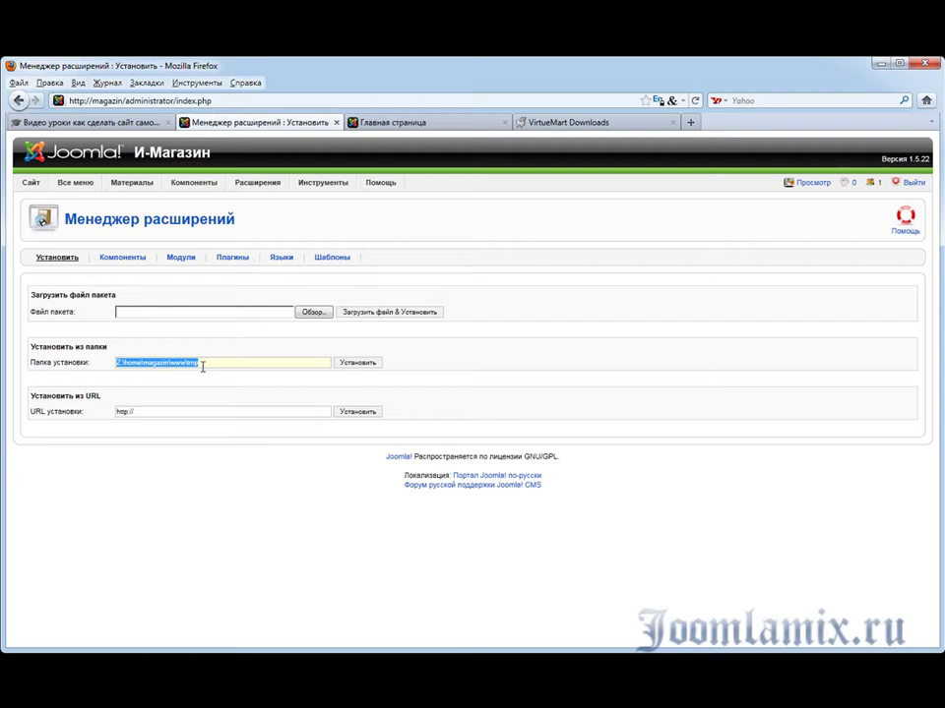
left_click(202, 366)
type("\\mag")
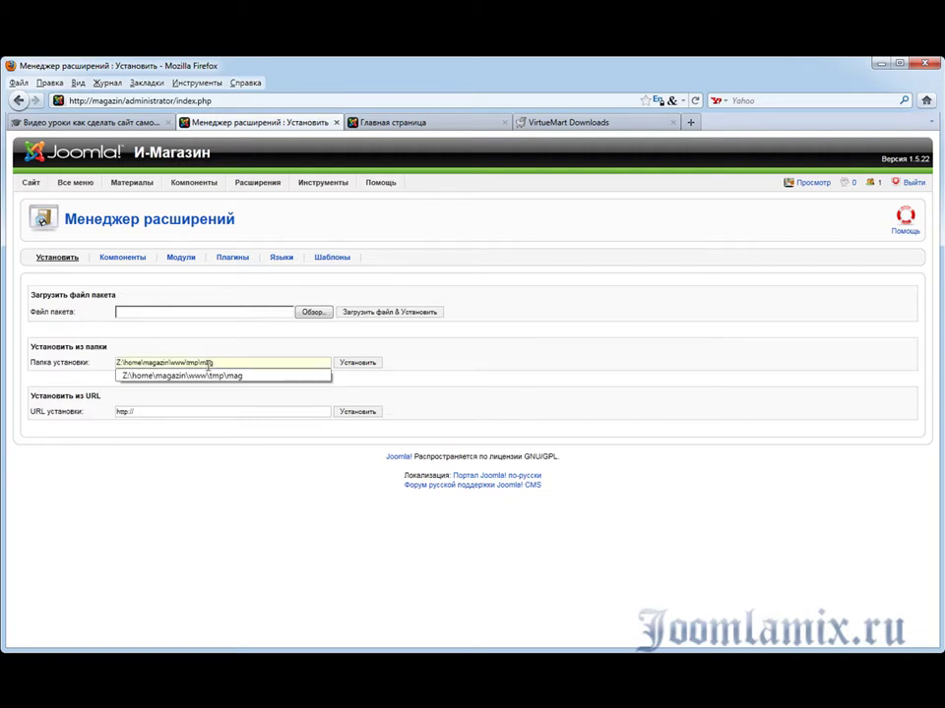
left_click(362, 365)
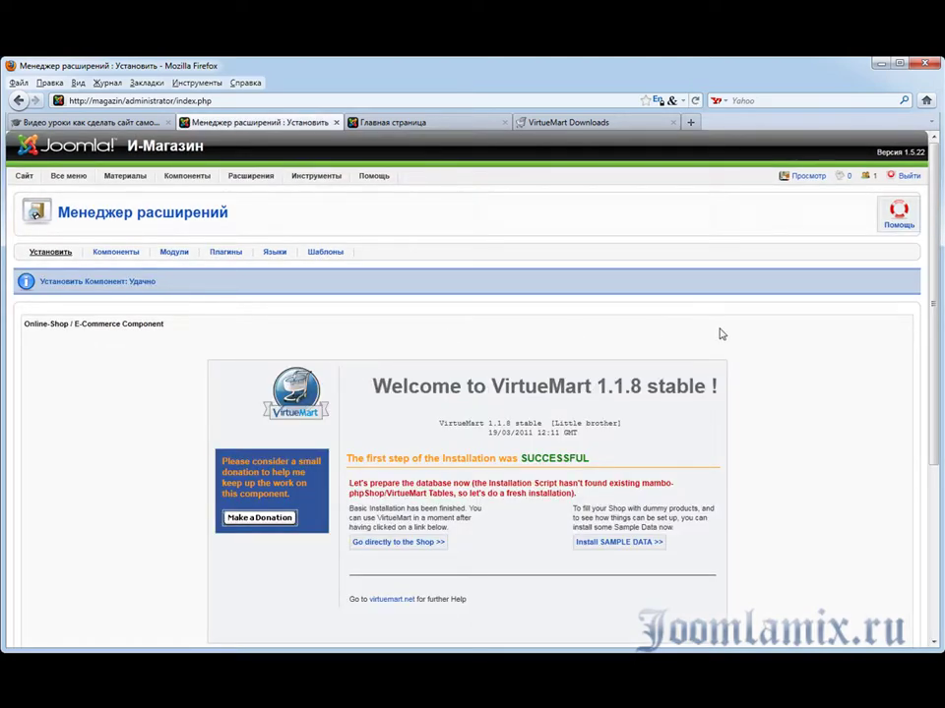
Step: Finish the VirtueMart installation with the sample data, acknowledging the notice about not interrupting
scroll(721, 334, "down", 3)
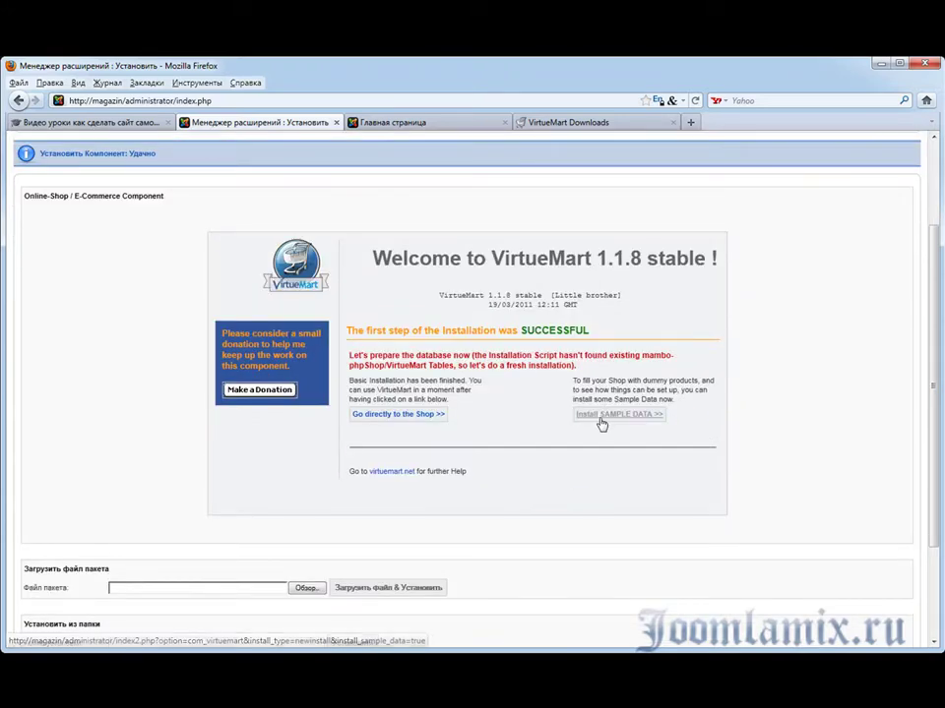
left_click(602, 421)
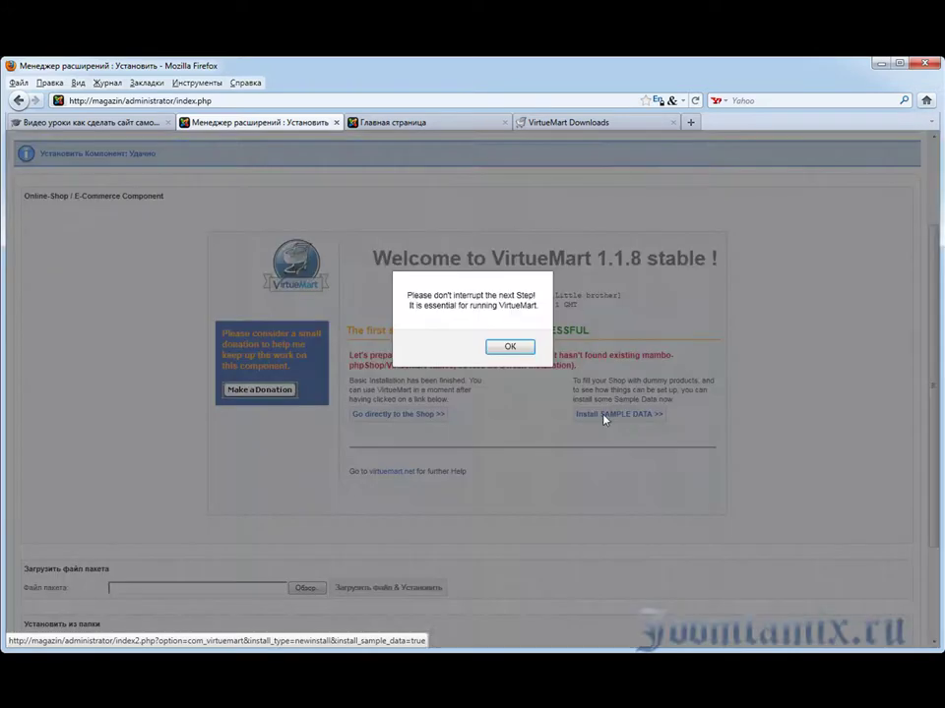
left_click(511, 347)
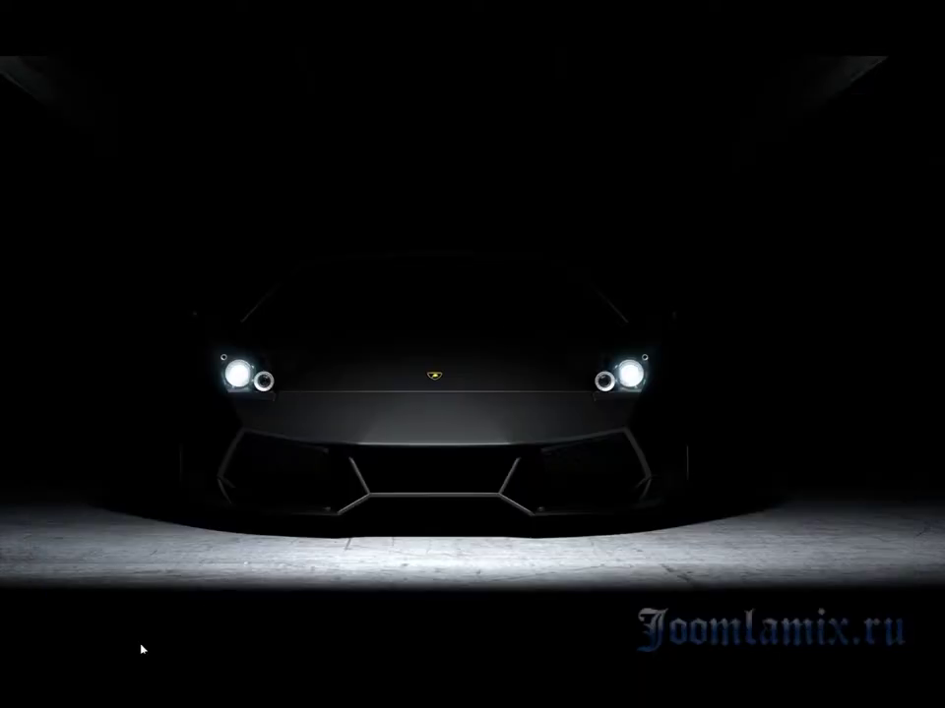
Step: Copy the RU_ru archive from the 16.ustanovka-virtuemart folder and minimize that folder's window
left_click(79, 650)
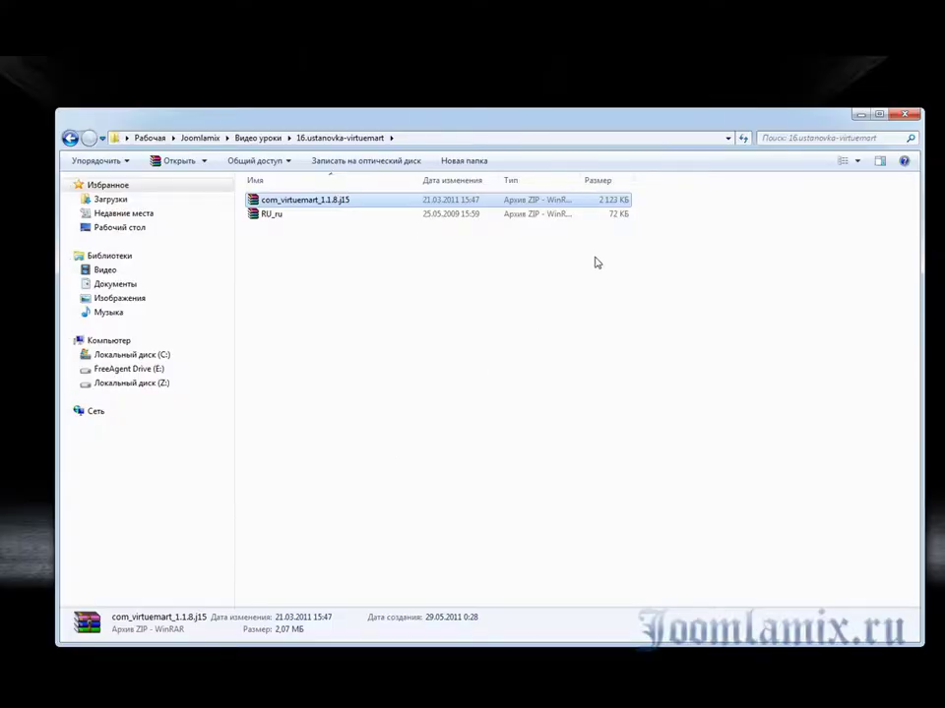
left_click(268, 216)
right_click(268, 217)
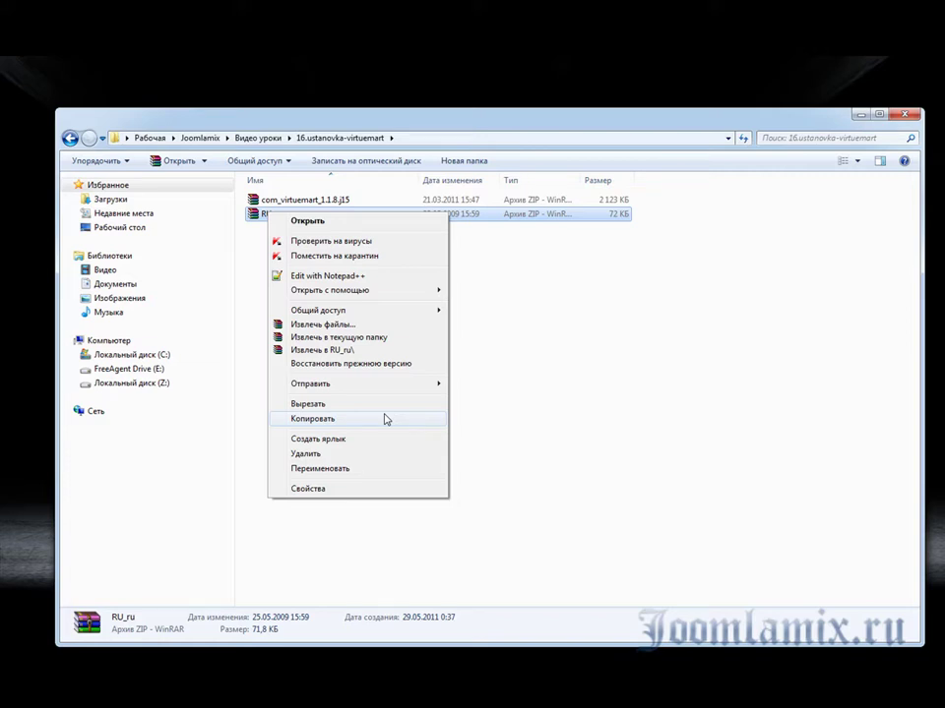
left_click(361, 420)
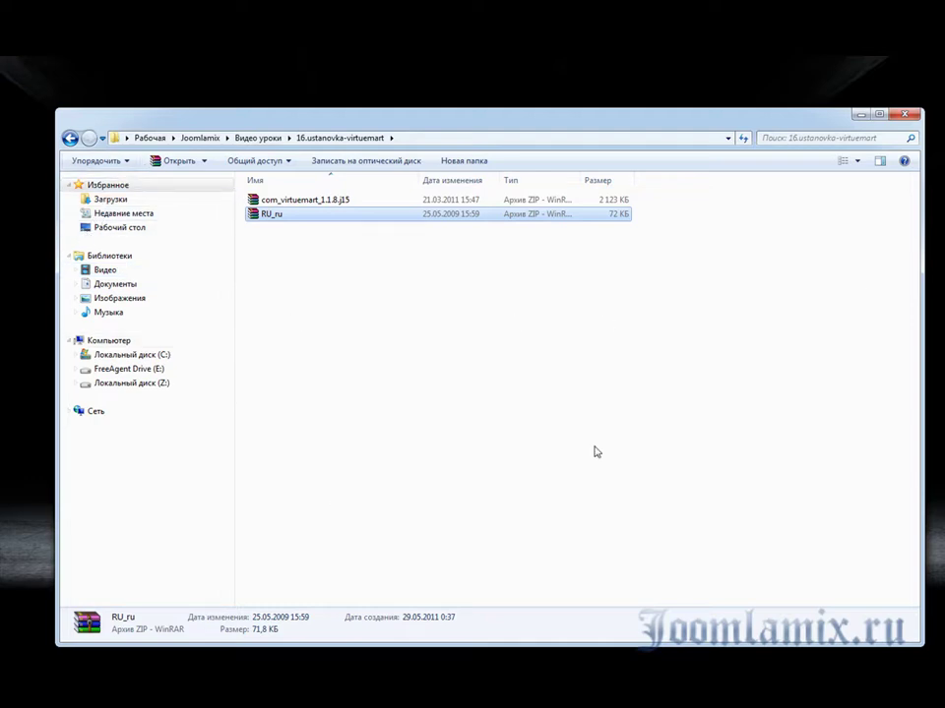
left_click(860, 117)
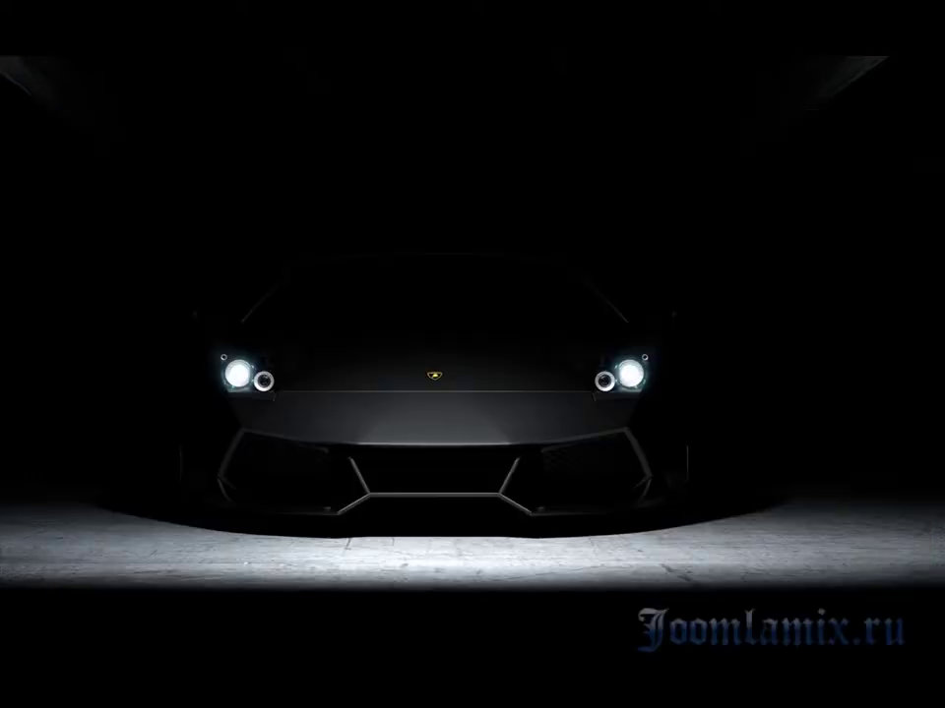
Step: Return to the site's tmp directory in the other folder window and permanently delete the mag folder
left_click(74, 635)
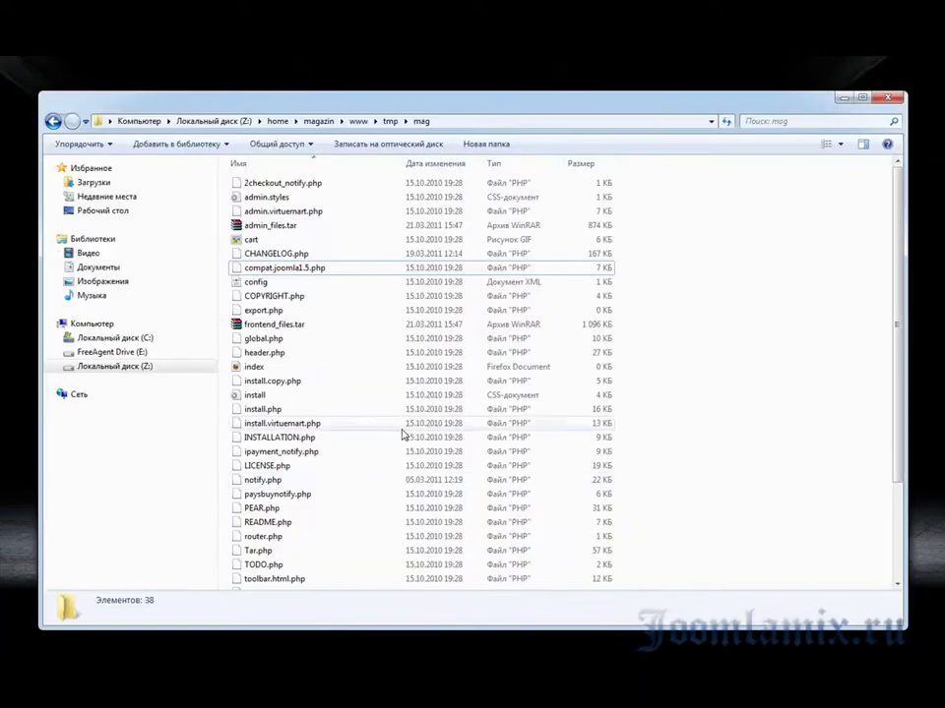
left_click(53, 122)
right_click(270, 185)
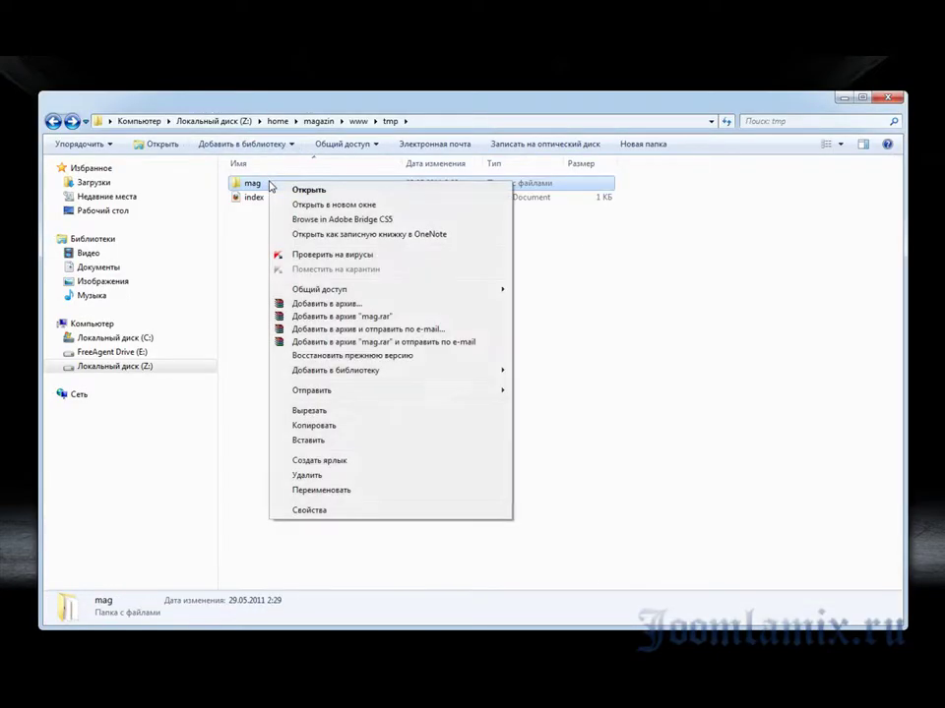
left_click(307, 477)
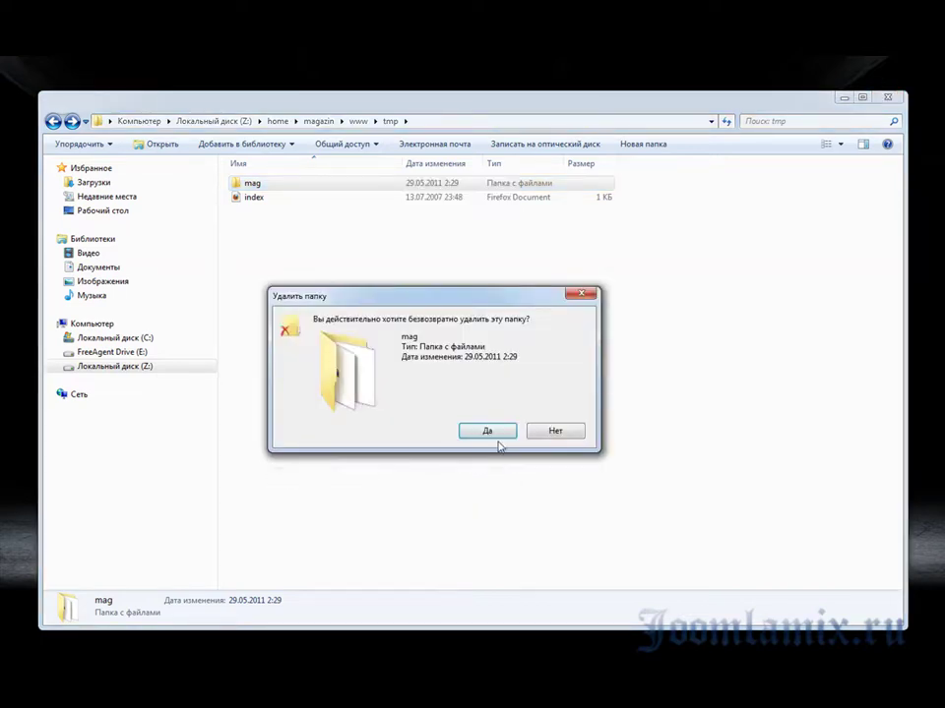
left_click(495, 434)
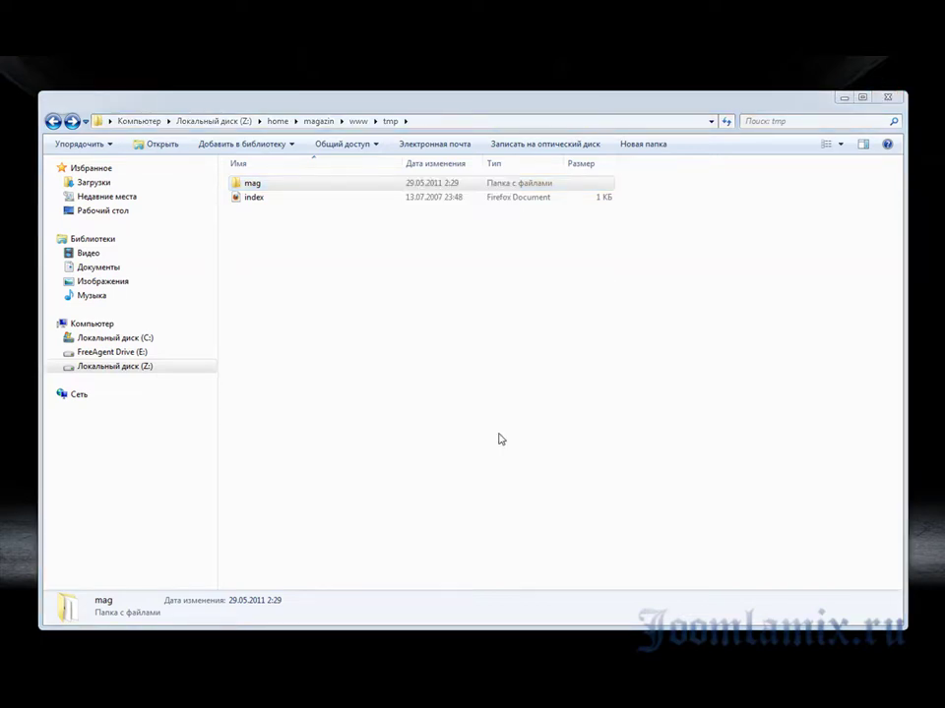
Step: Browse to the site's administrator\components\com_virtuemart folder and paste the RU_ru archive there
left_click(53, 123)
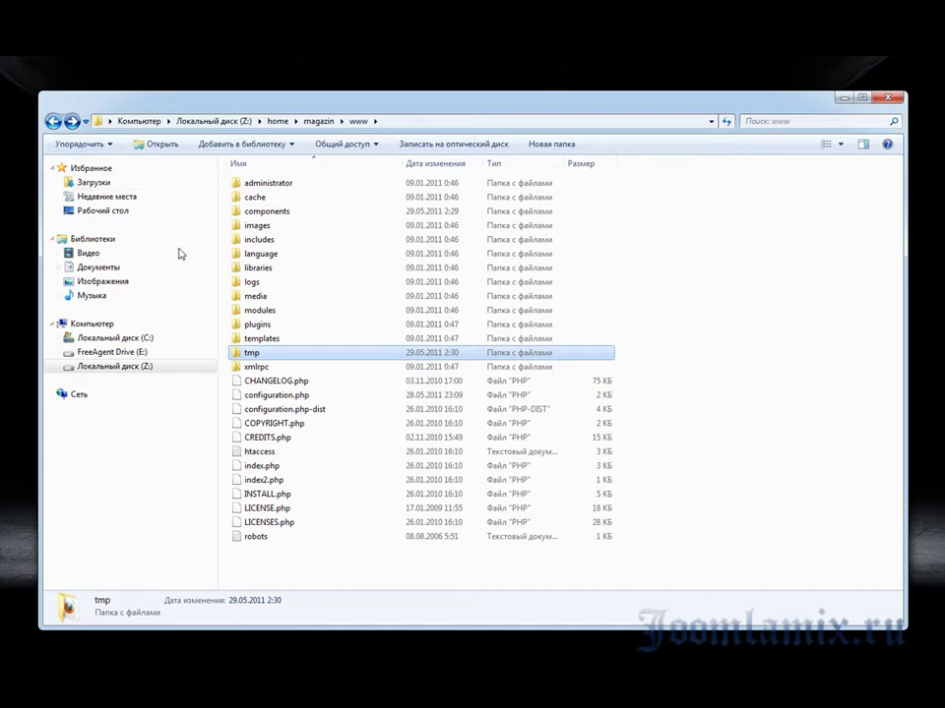
double_click(279, 185)
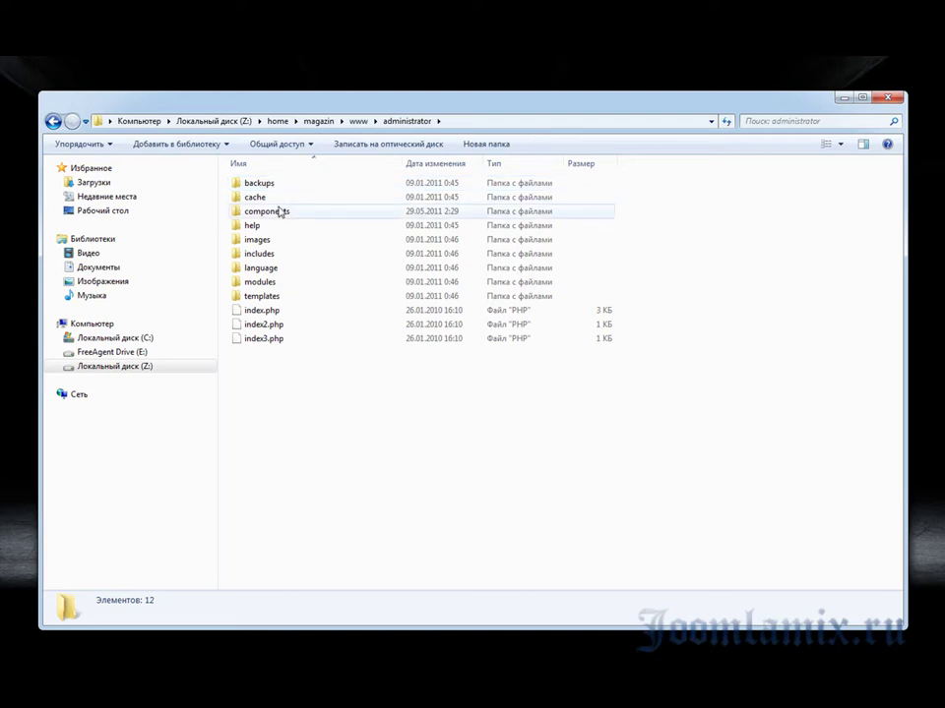
double_click(281, 211)
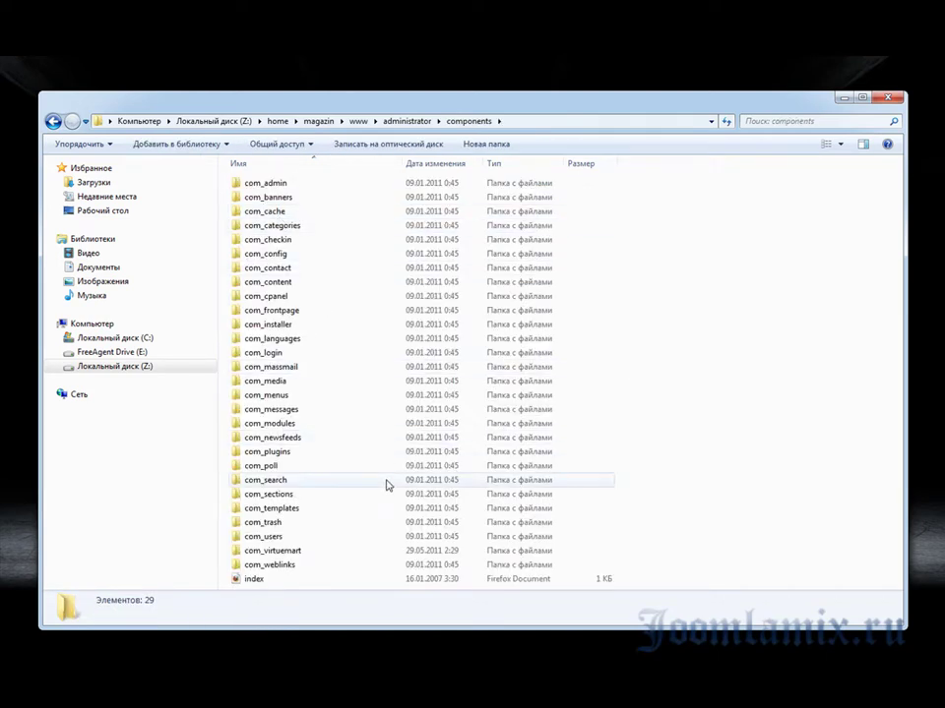
left_click(298, 557)
double_click(299, 557)
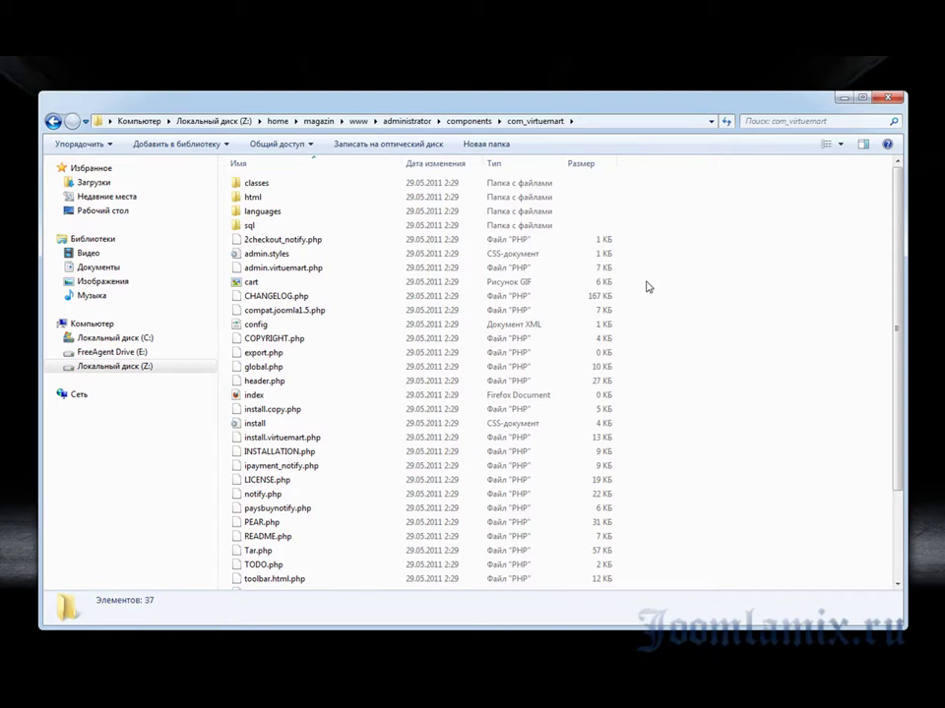
right_click(682, 347)
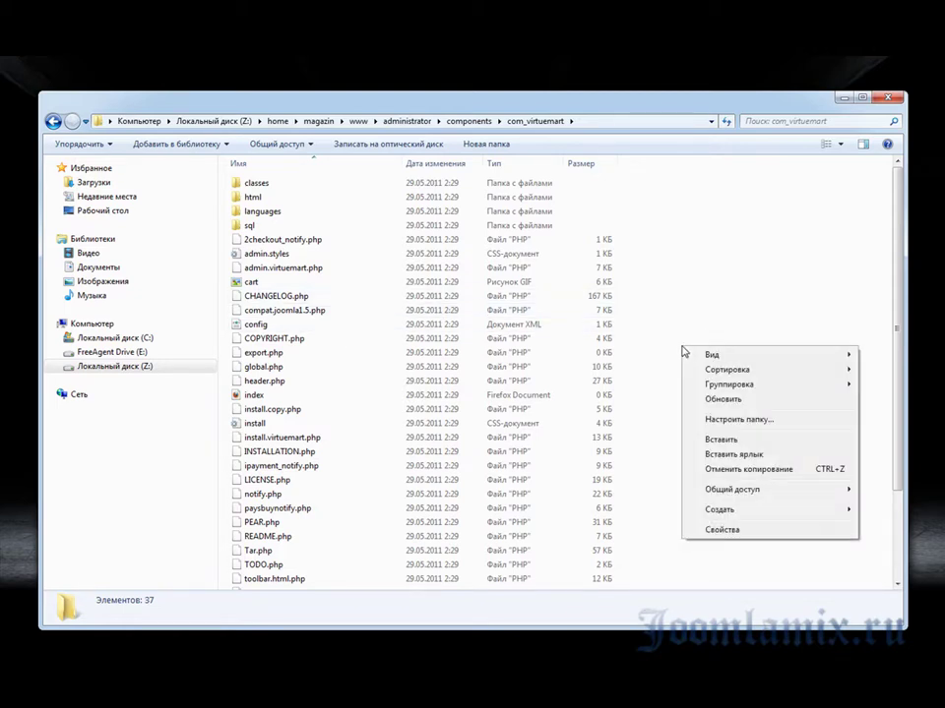
left_click(729, 448)
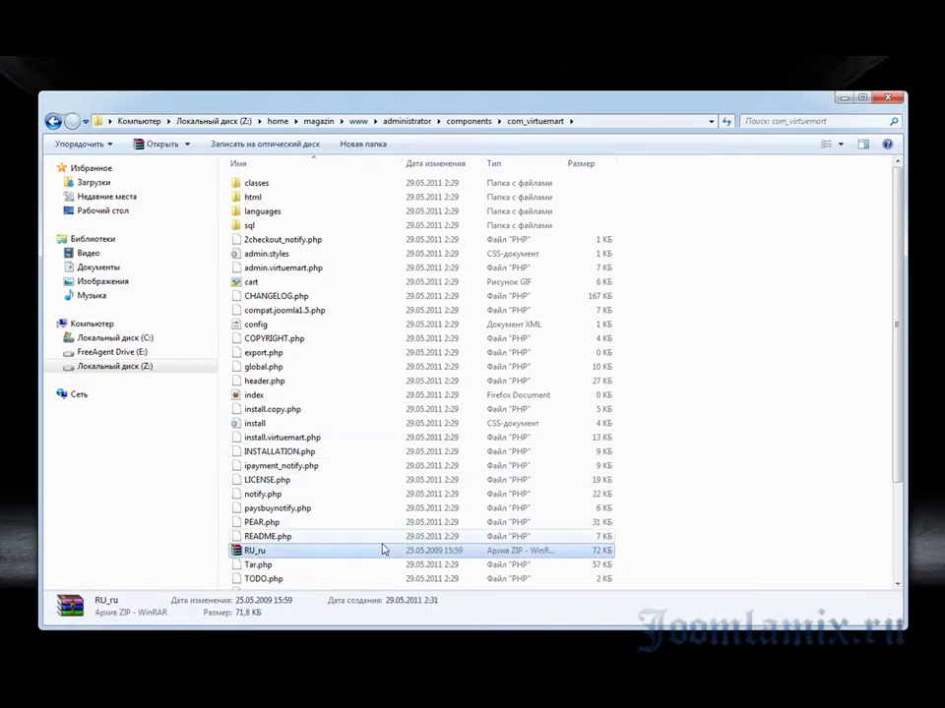
Step: Extract the RU_ru archive into the current com_virtuemart folder and permanently delete the archive file
scroll(620, 453, "down", 3)
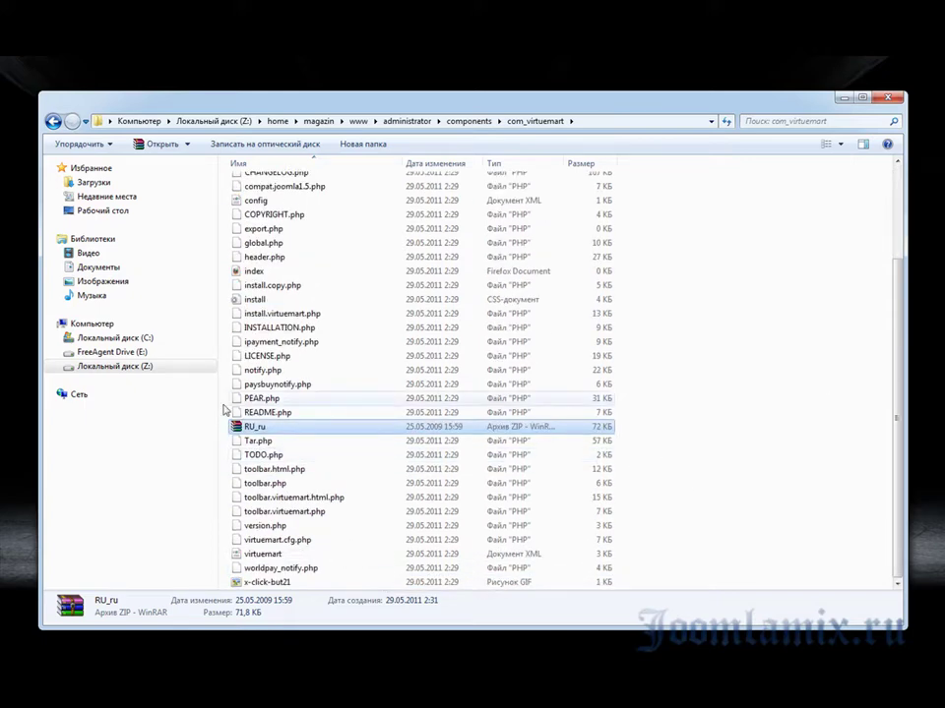
scroll(295, 374, "up", 3)
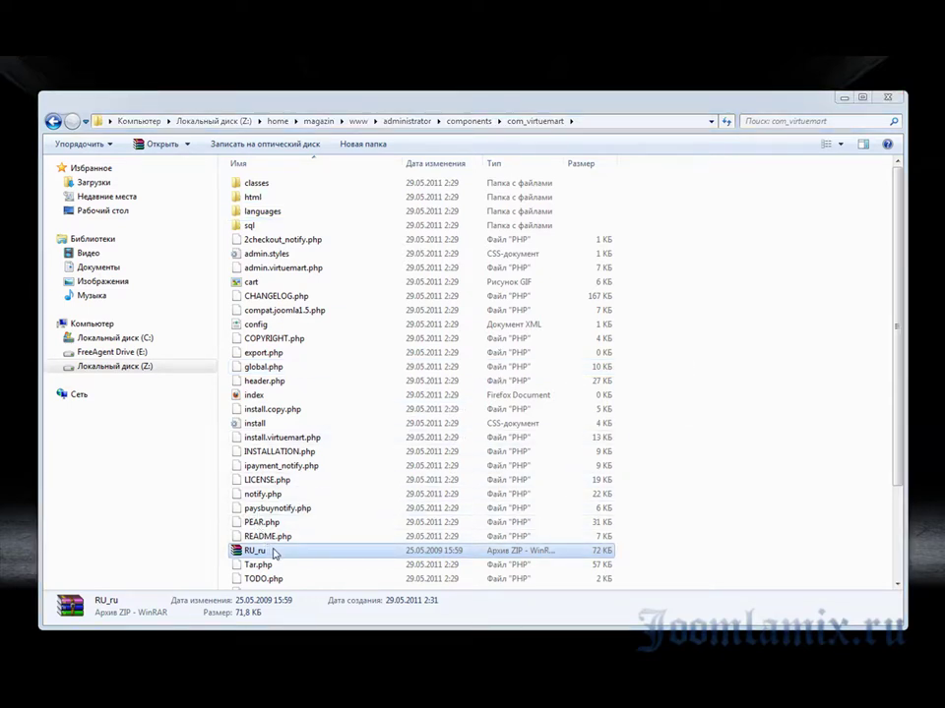
right_click(274, 554)
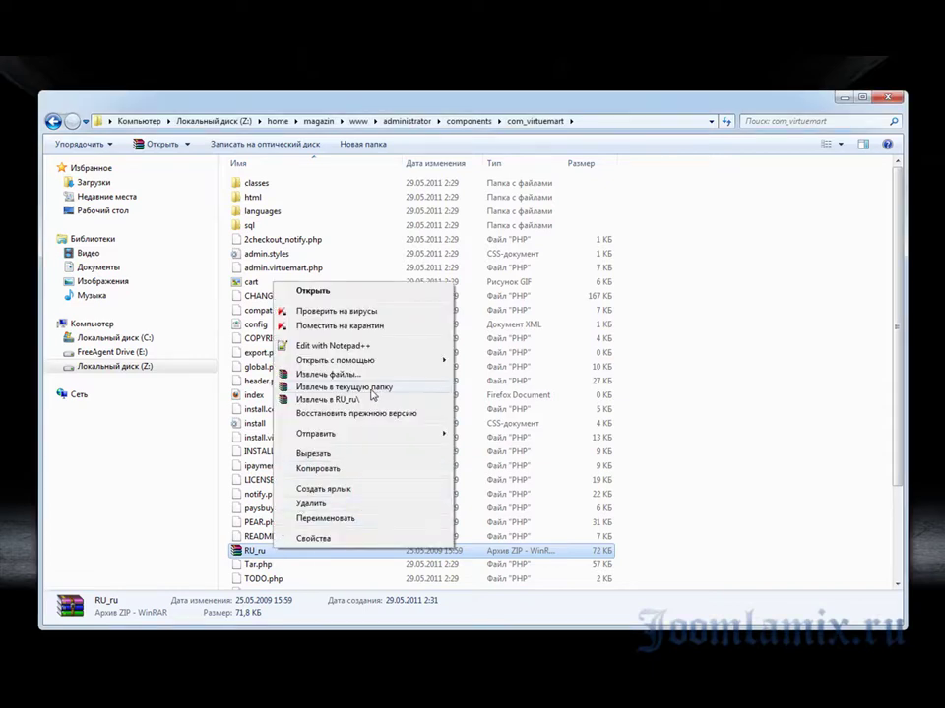
left_click(370, 391)
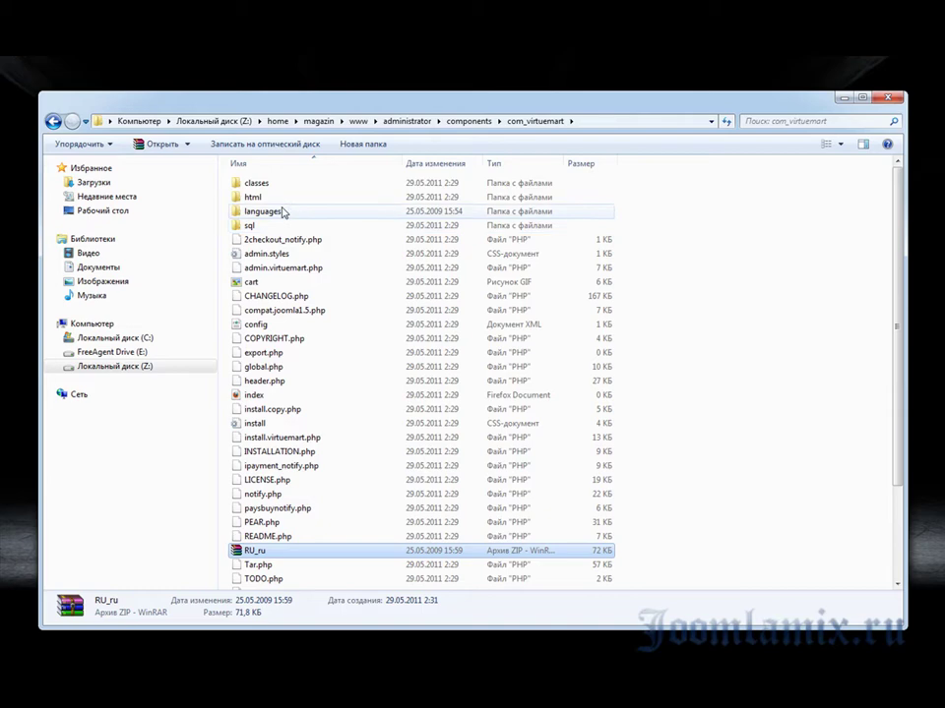
right_click(264, 549)
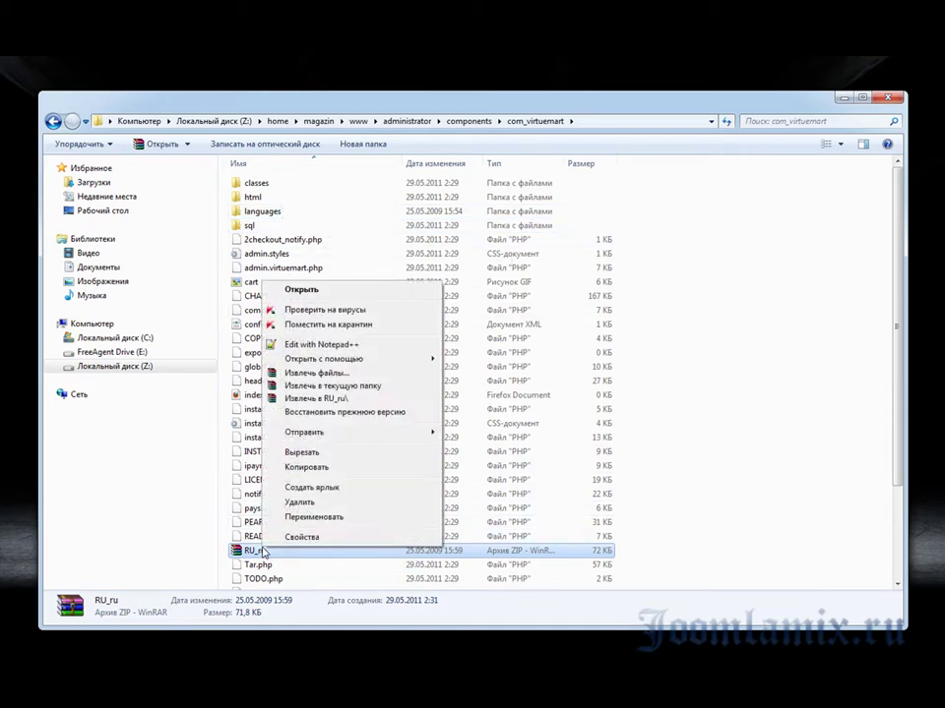
left_click(308, 506)
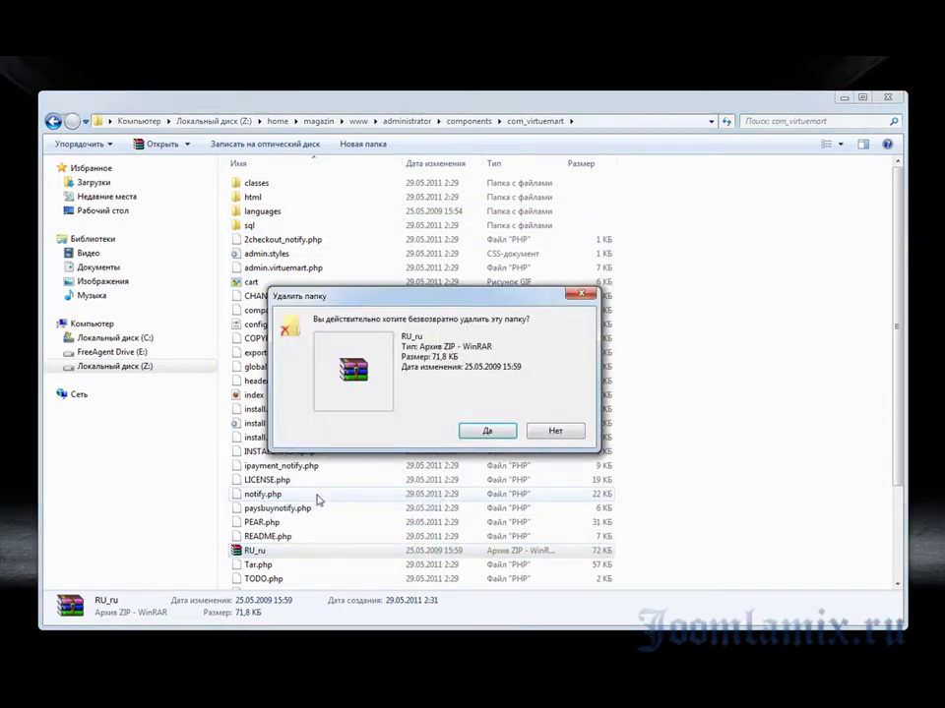
left_click(473, 437)
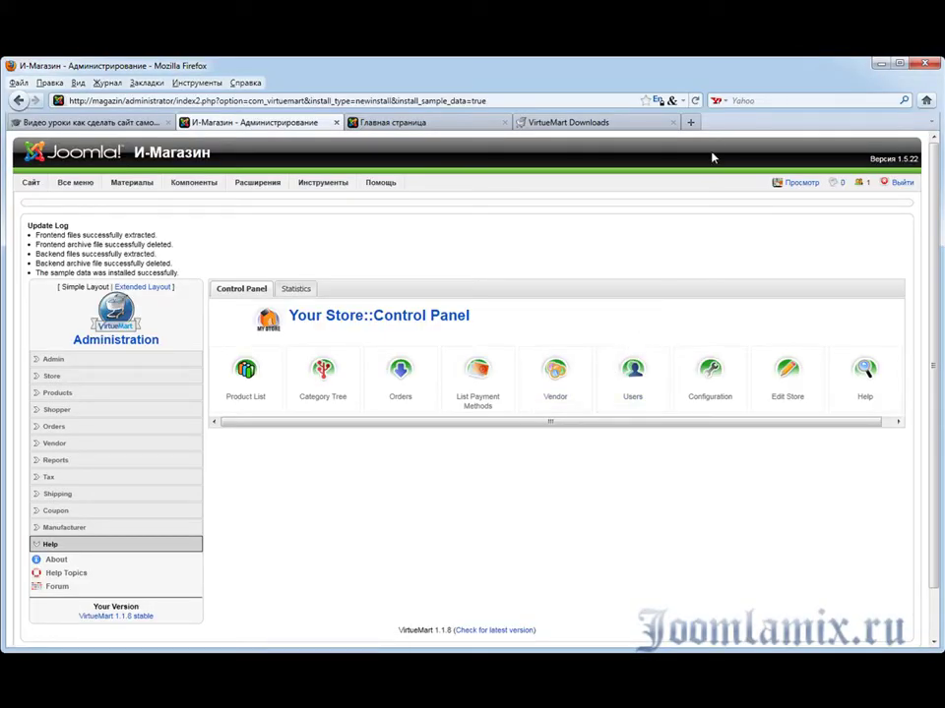
Step: Switch to Firefox, reload the VirtueMart administration page, and check the store statistics before returning to the store's control panel
left_click(695, 100)
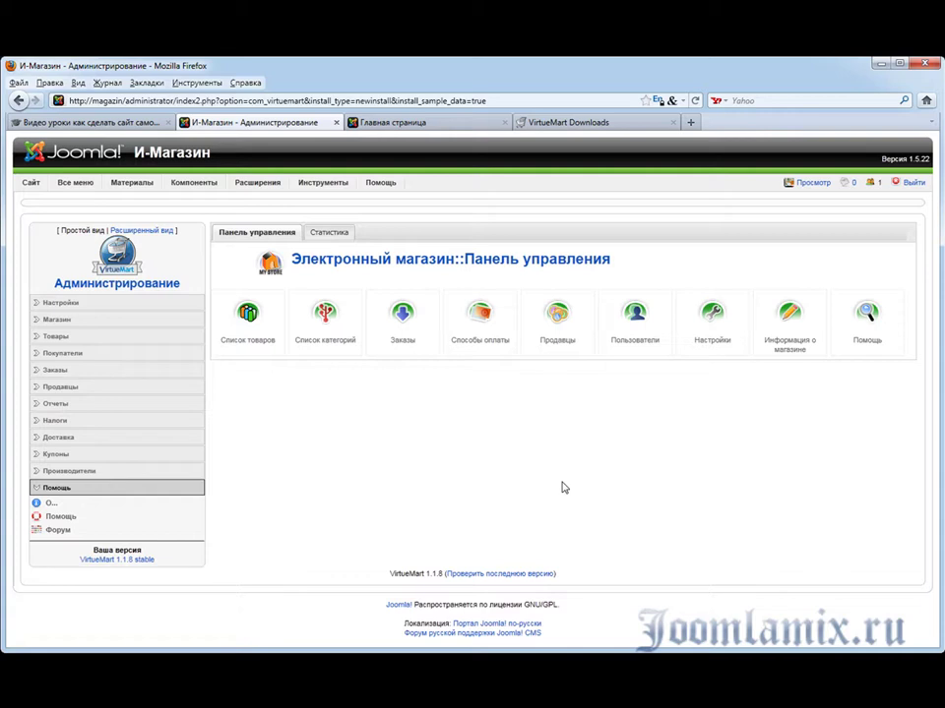
left_click(328, 236)
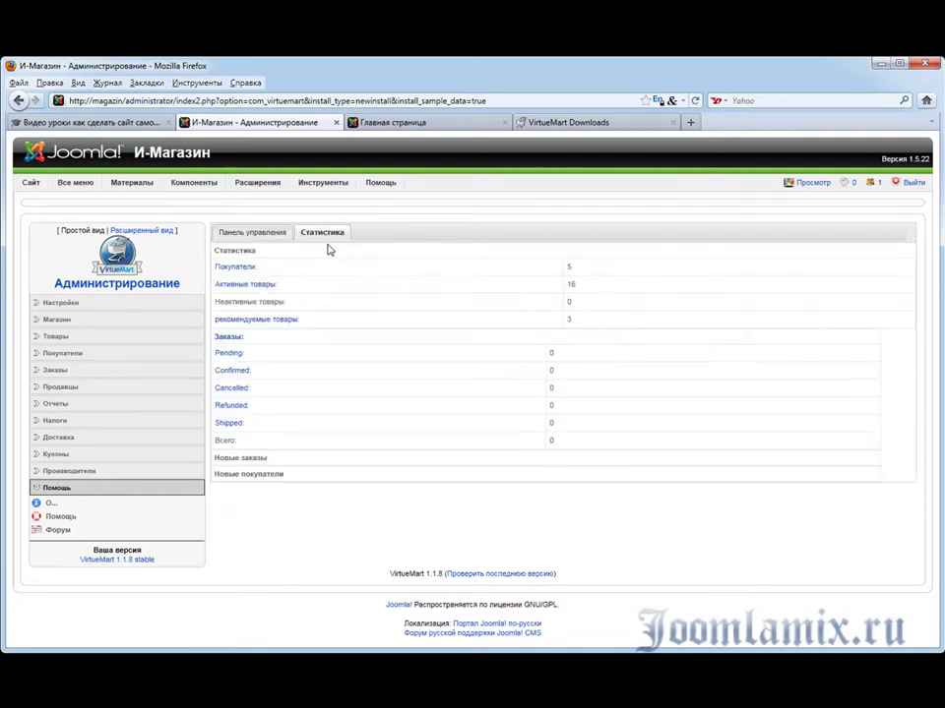
left_click(241, 235)
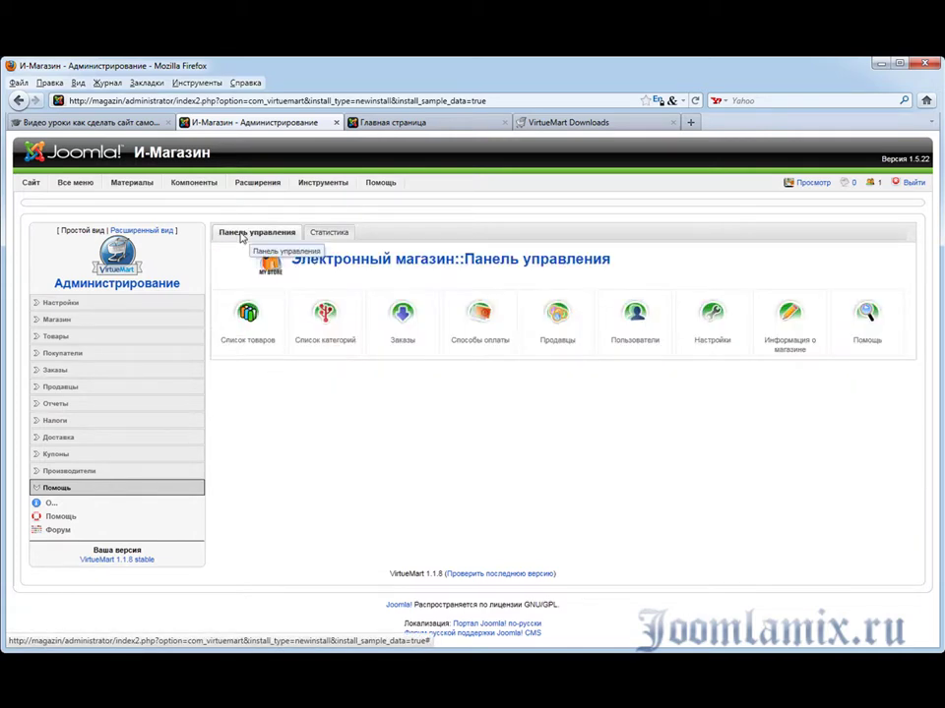